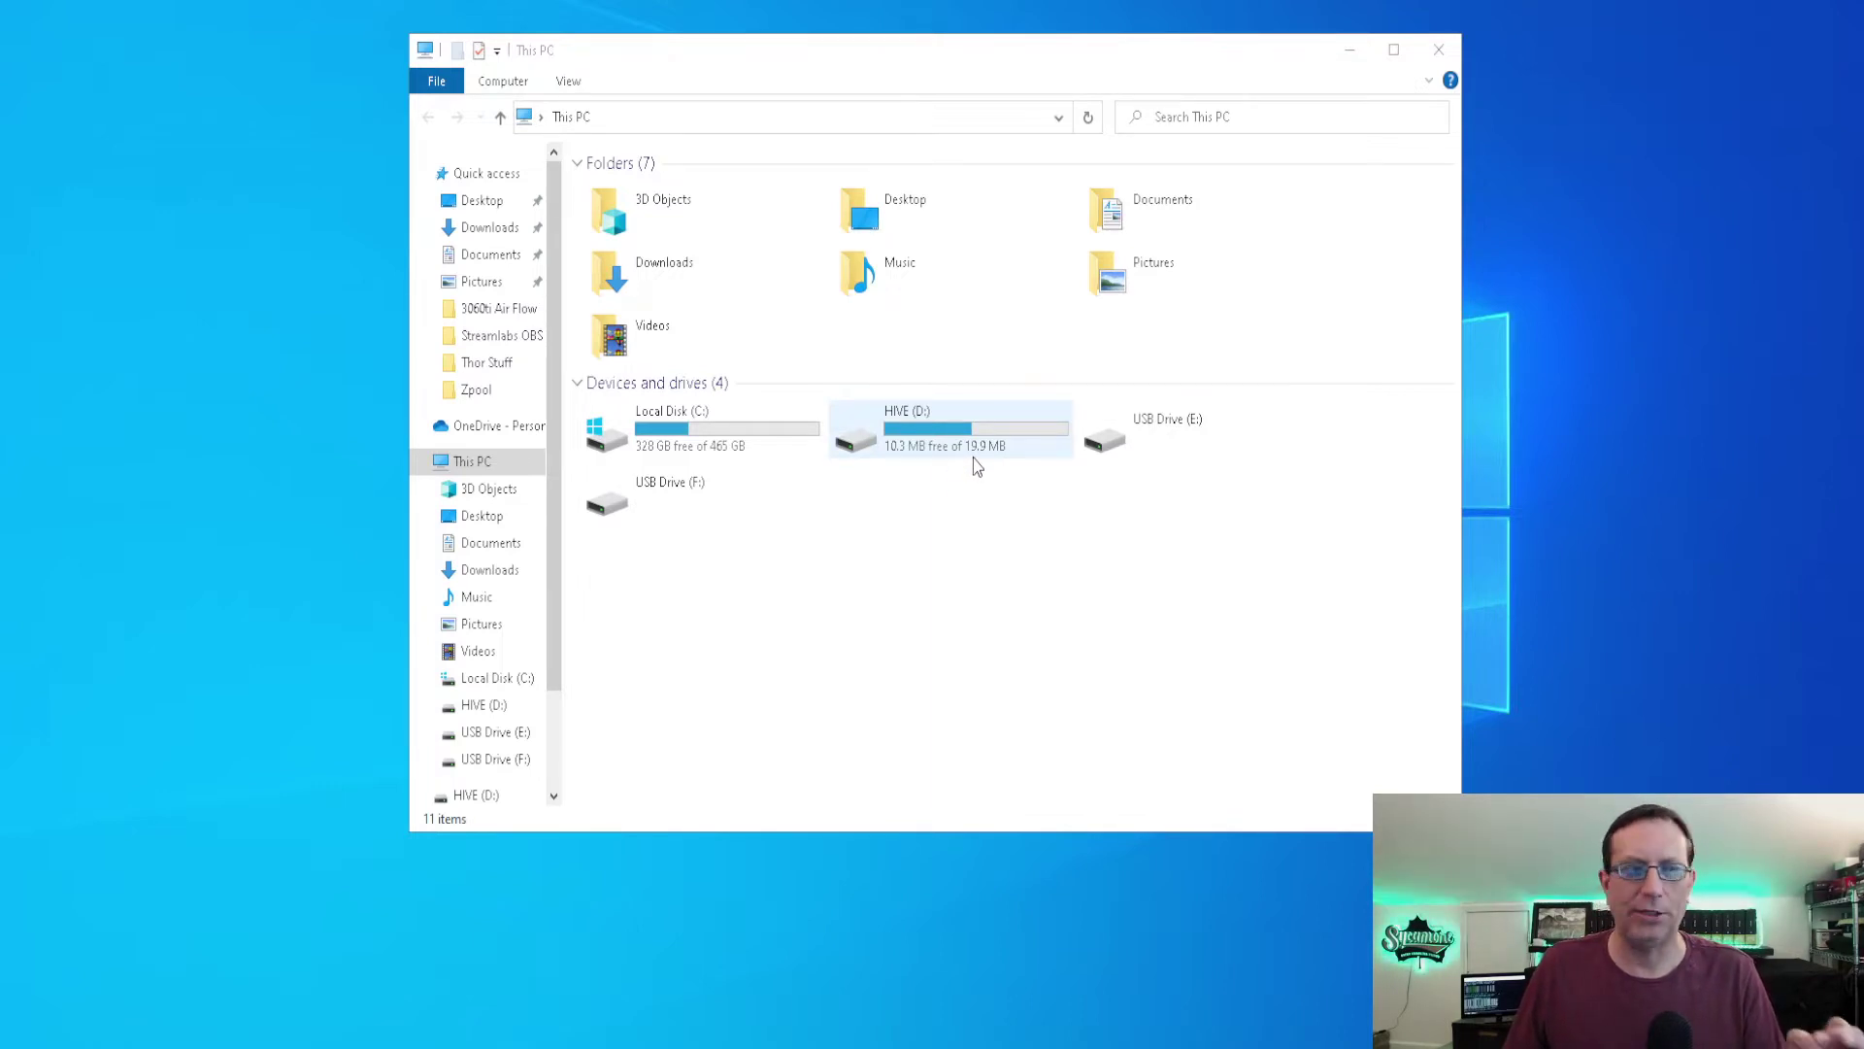
Bring the This PC window into focus, showing drives C:, HIVE (D:), E: and F:
left_click(970, 554)
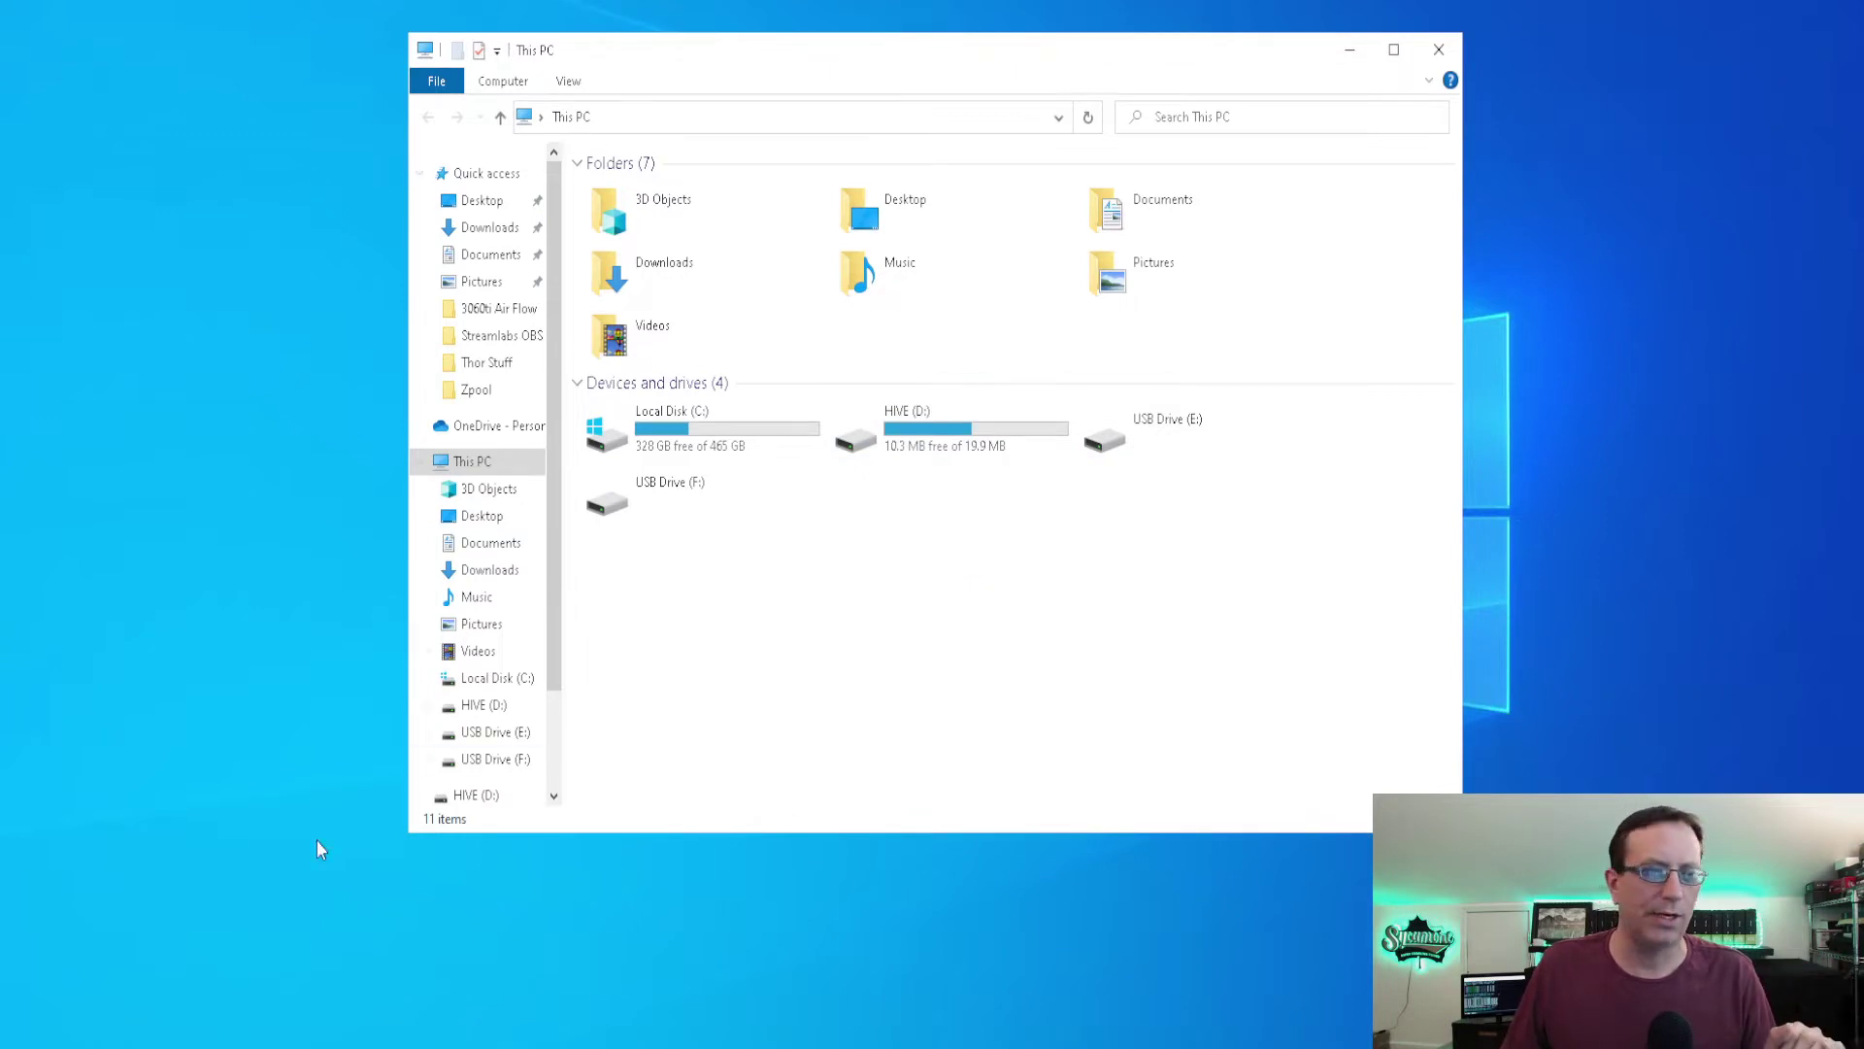
Open Computer Management from a 'comp' Start search and view Disk Management's Disk 1 layout
left_click(23, 1048)
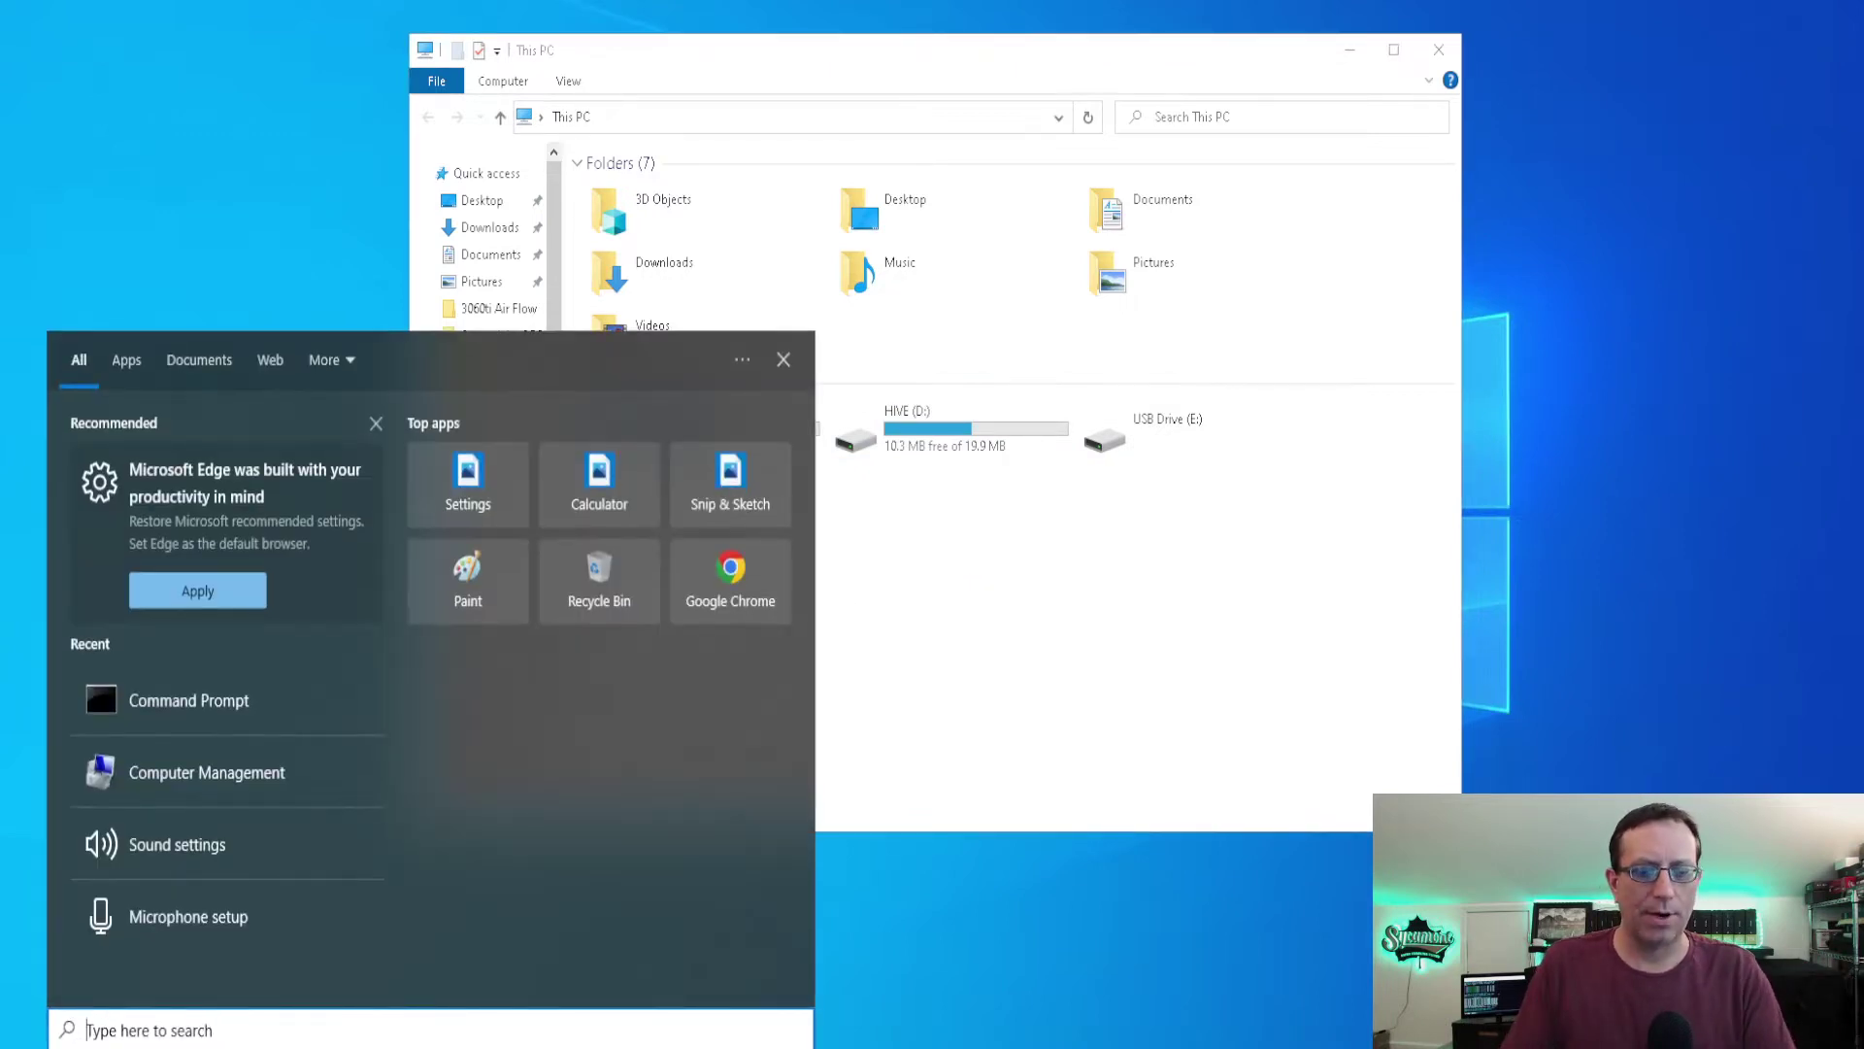
type("comp")
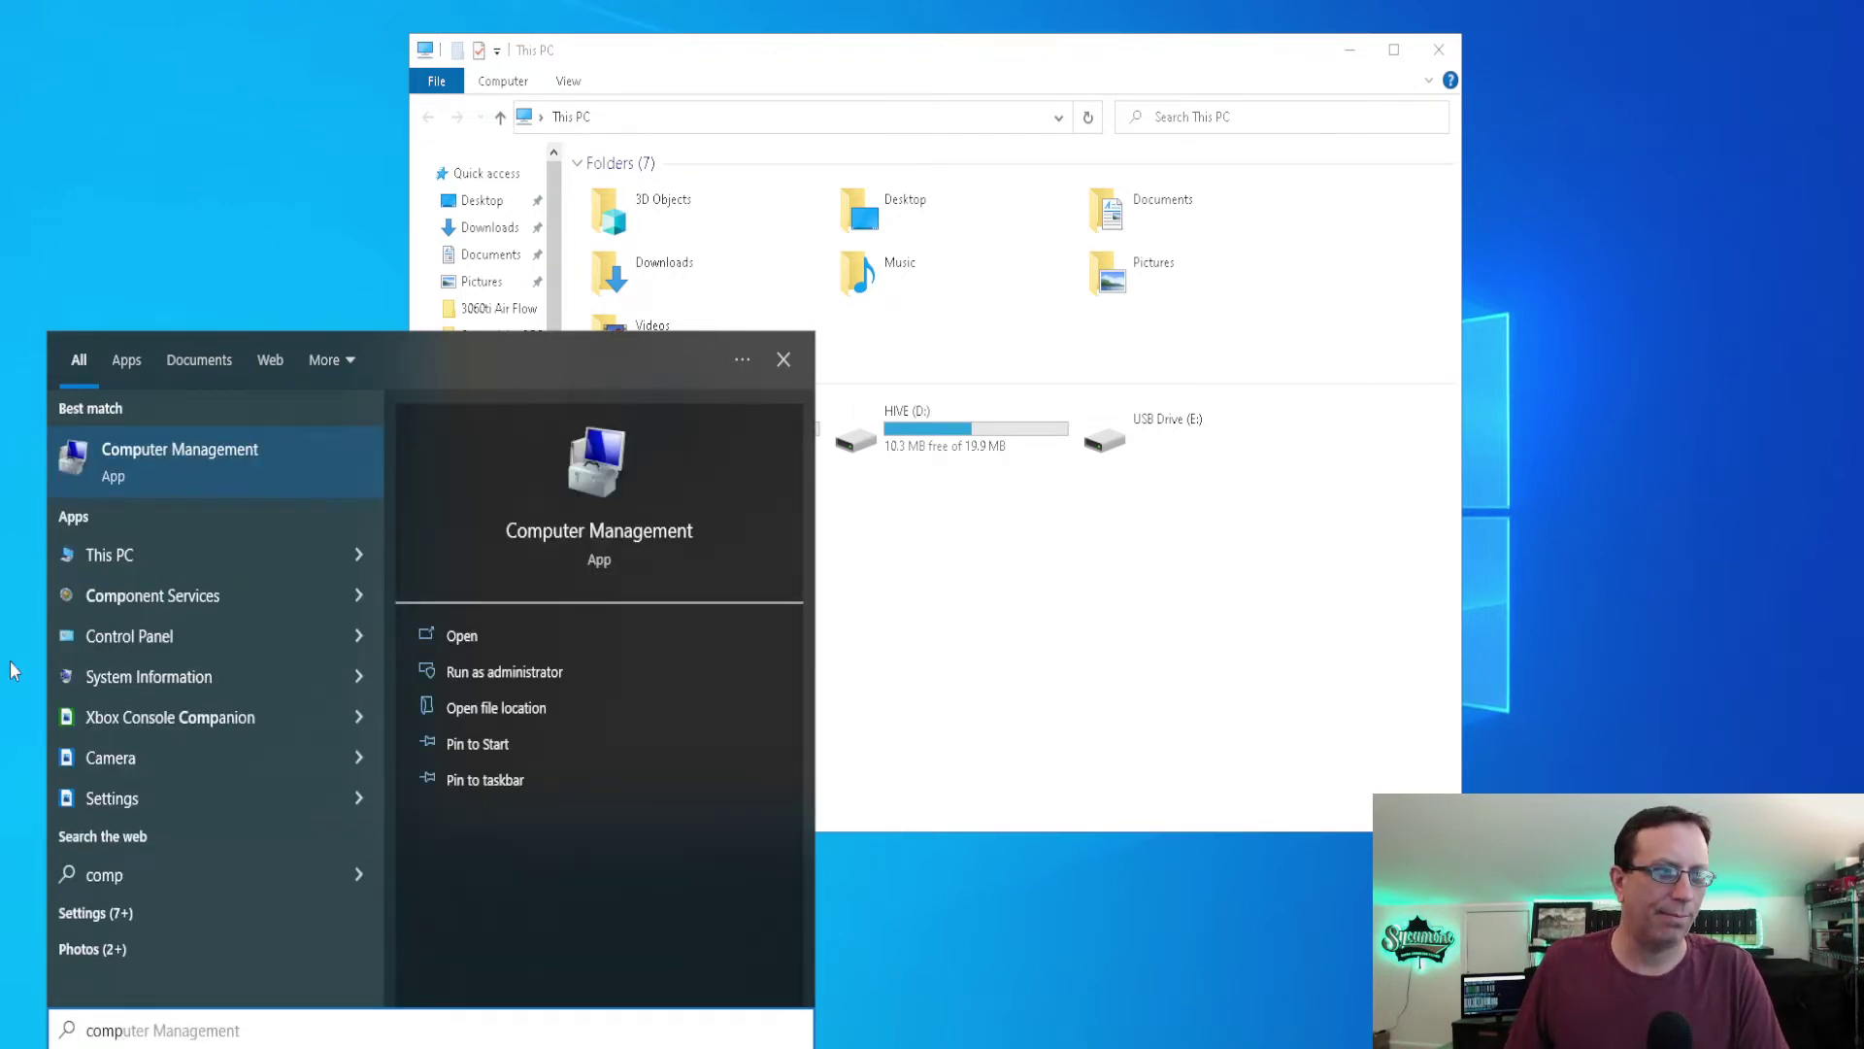
left_click(153, 475)
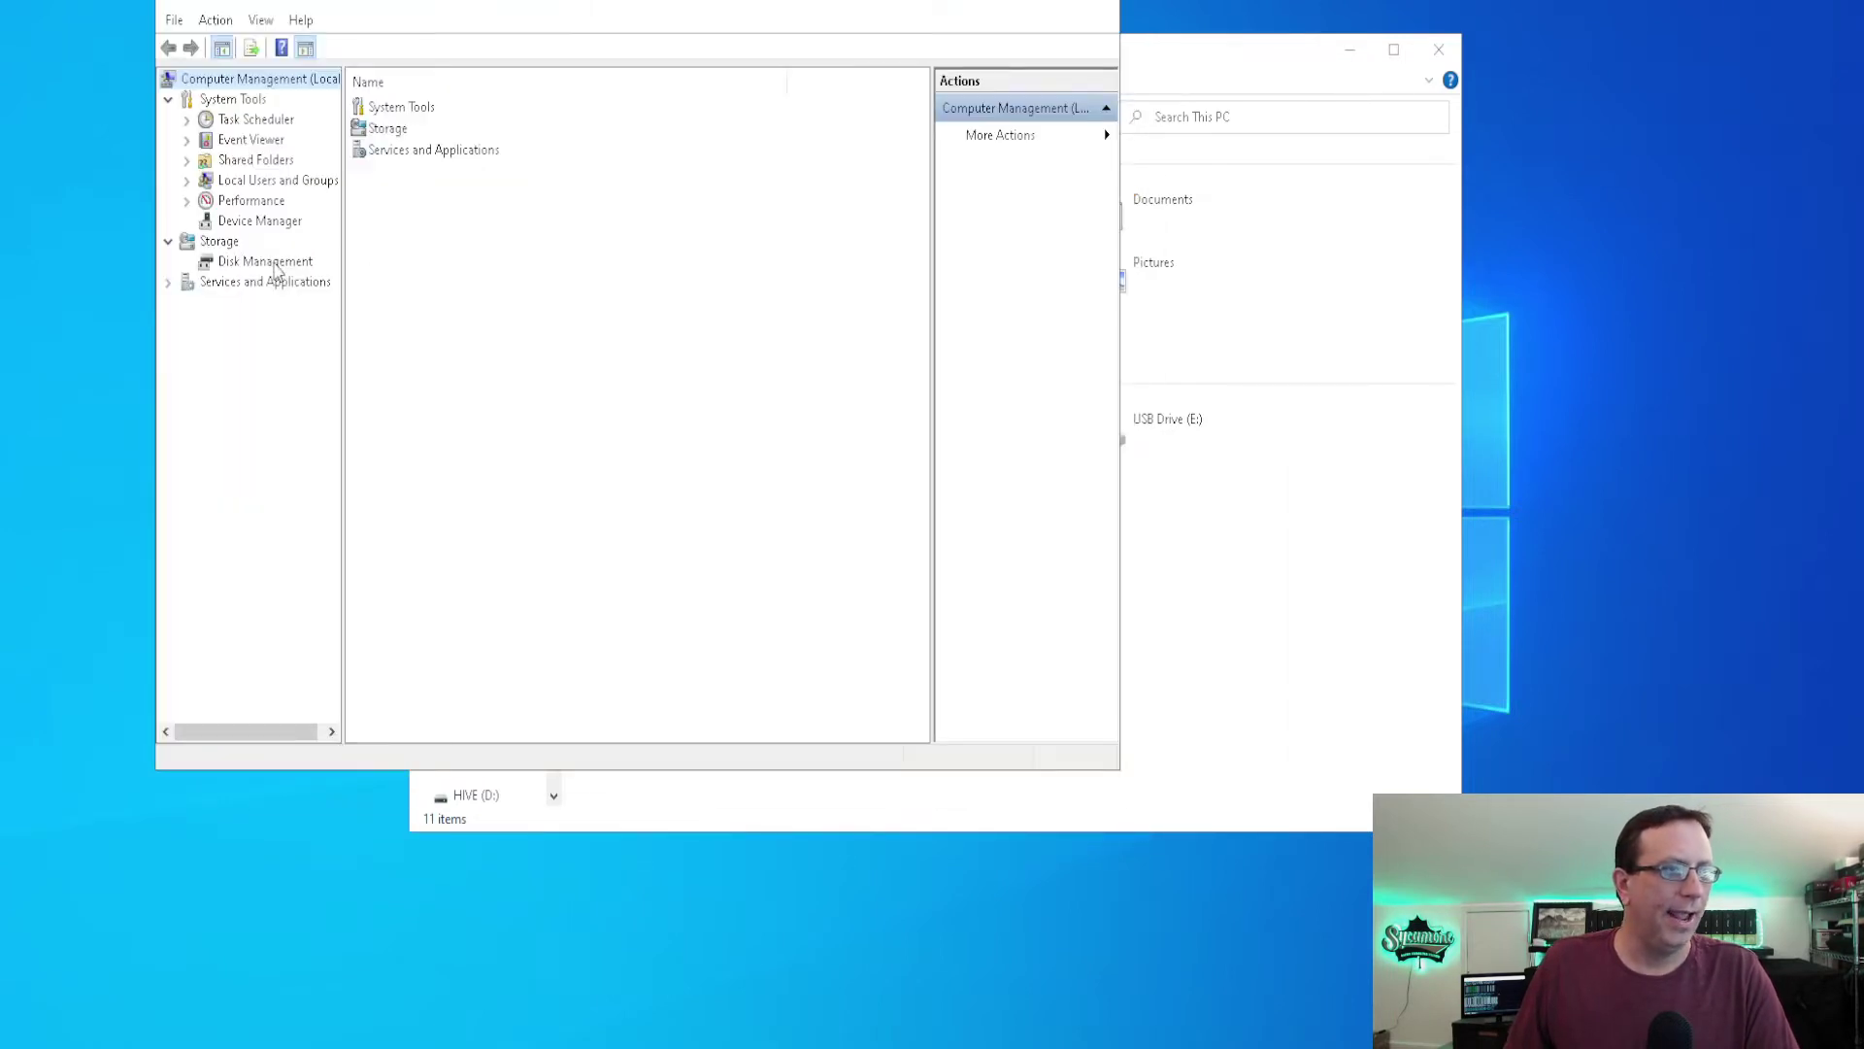
left_click(275, 264)
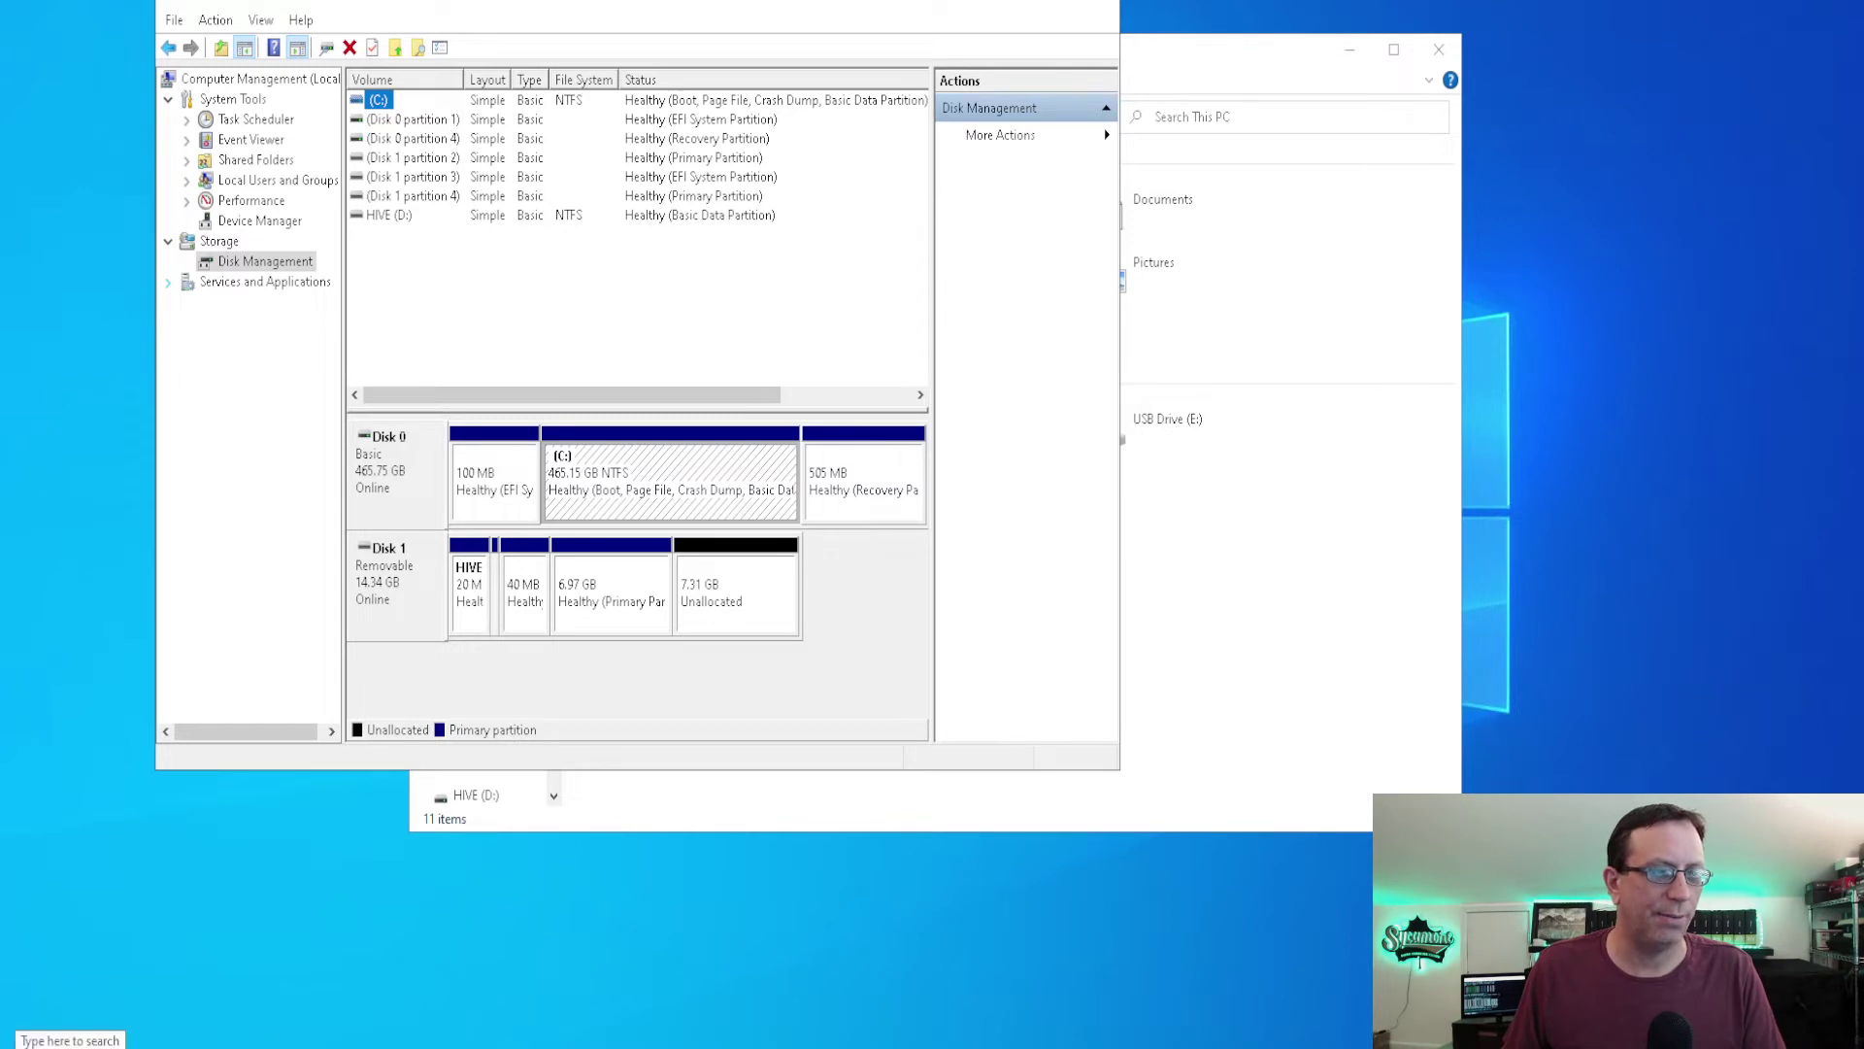
Launch Command Prompt from a 'cmd' search and start diskpart
left_click(19, 1034)
type("cmd")
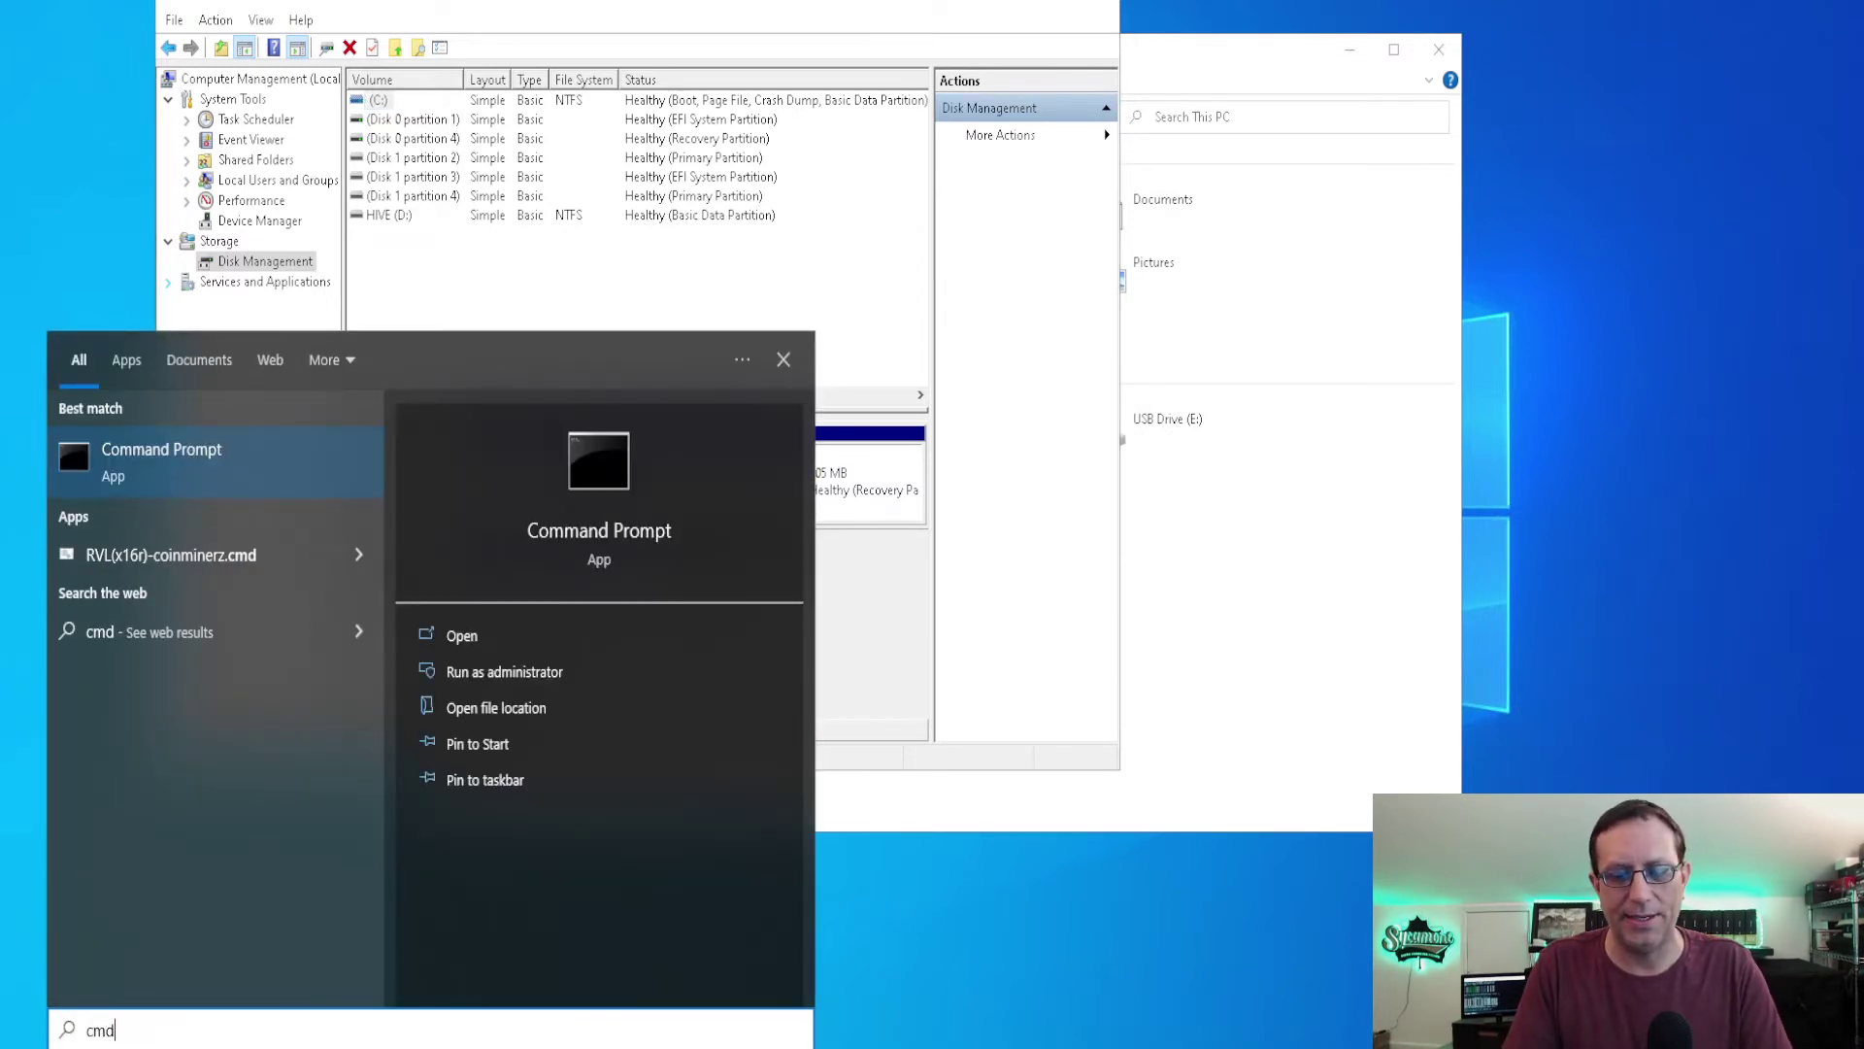
key("Return")
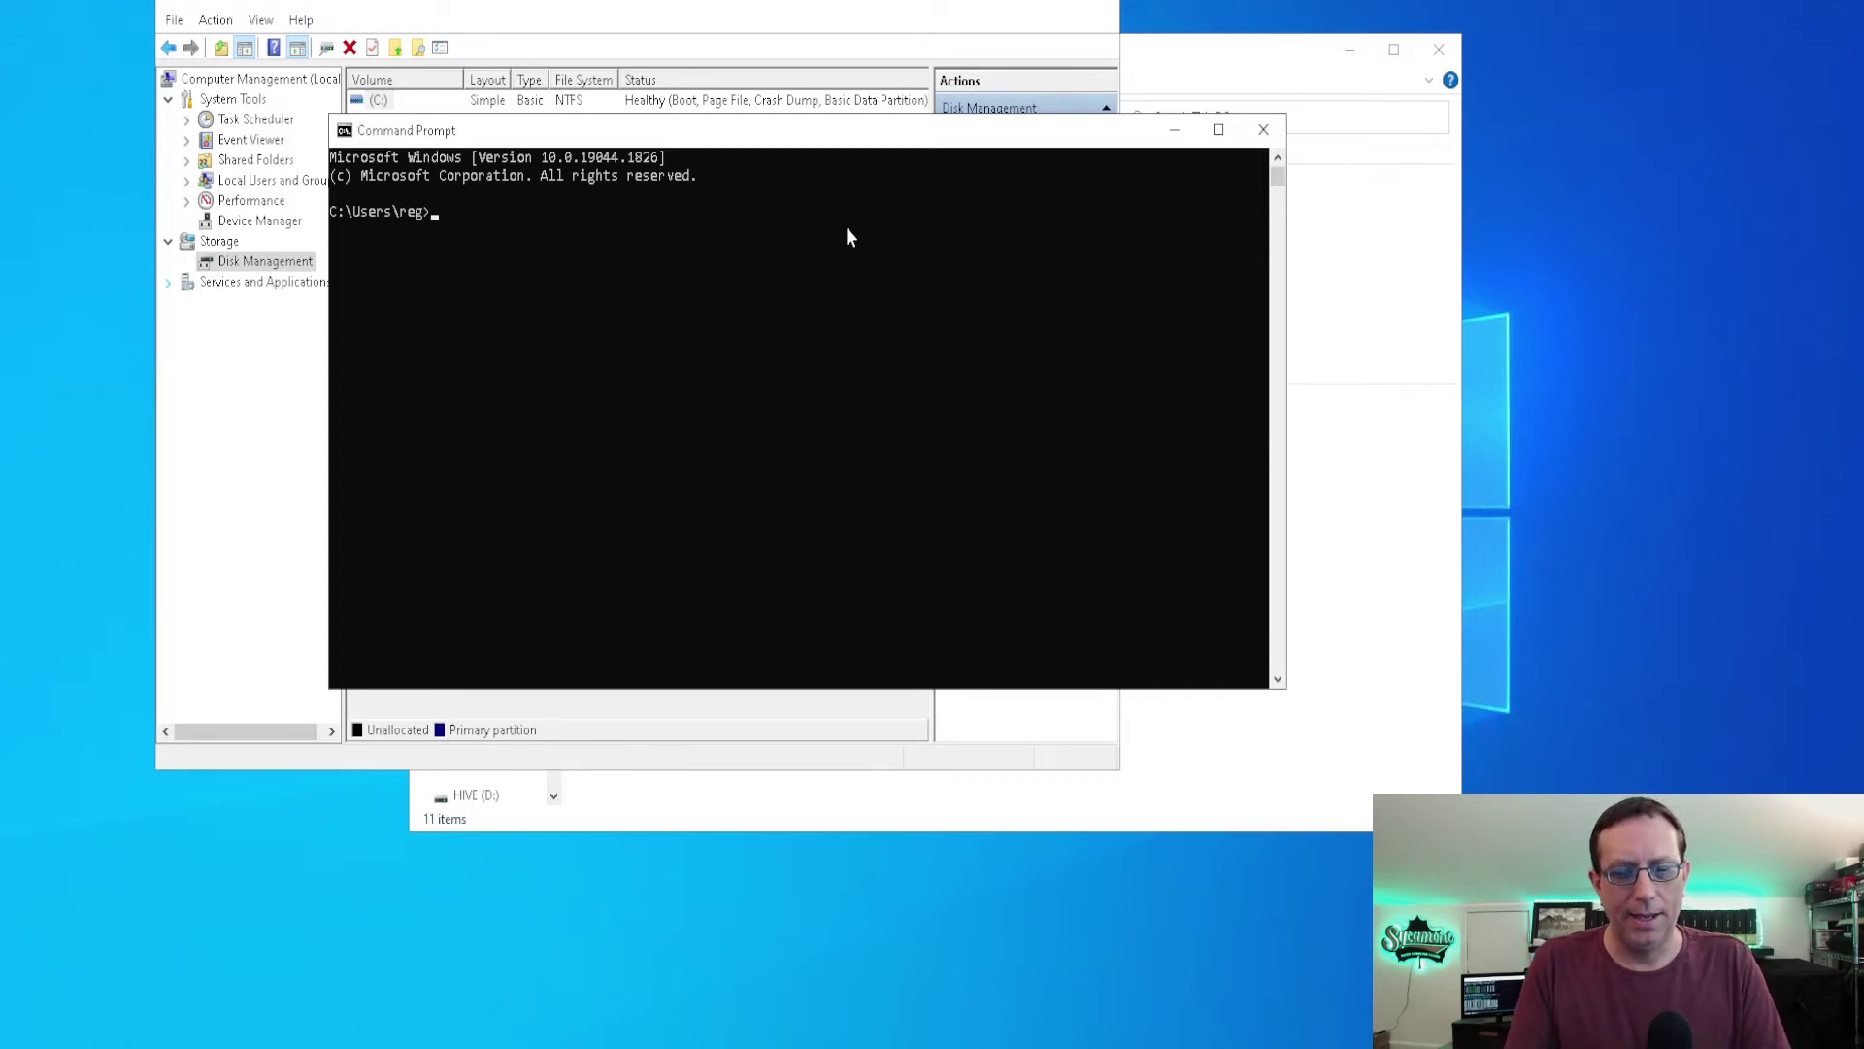
type("disk")
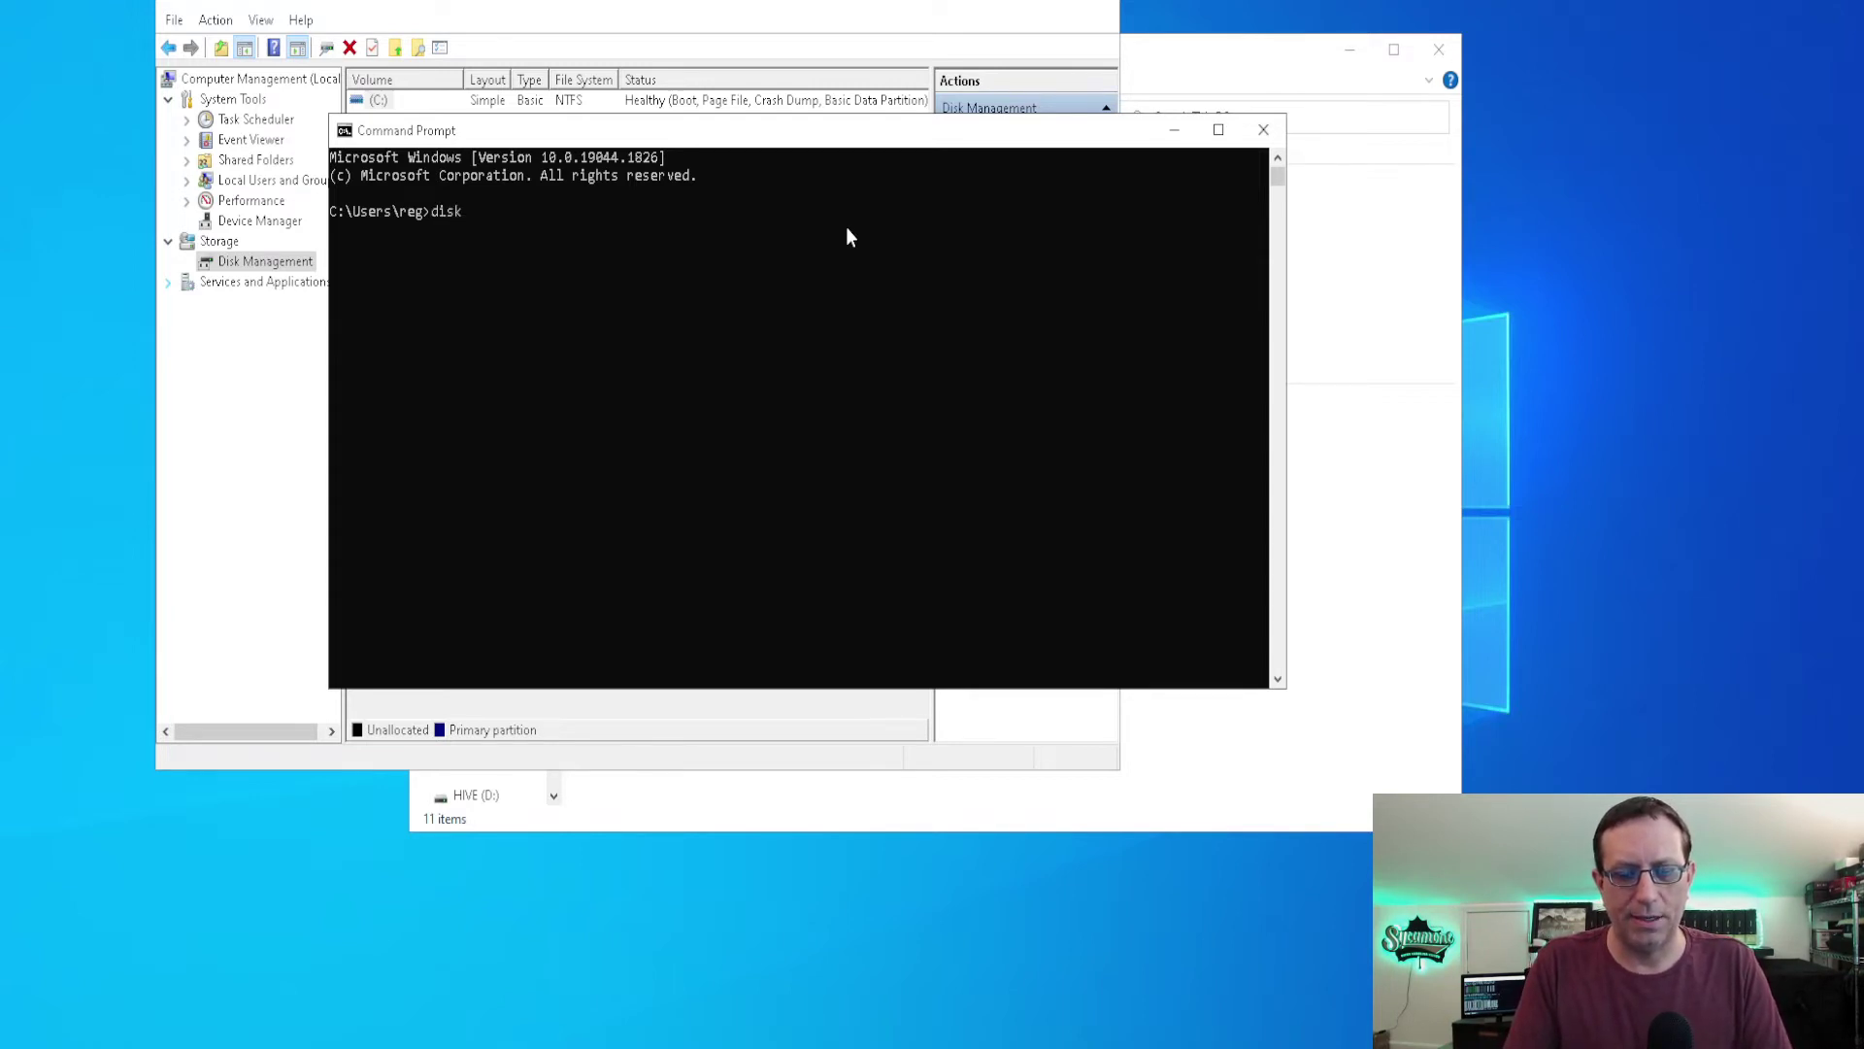
type("part")
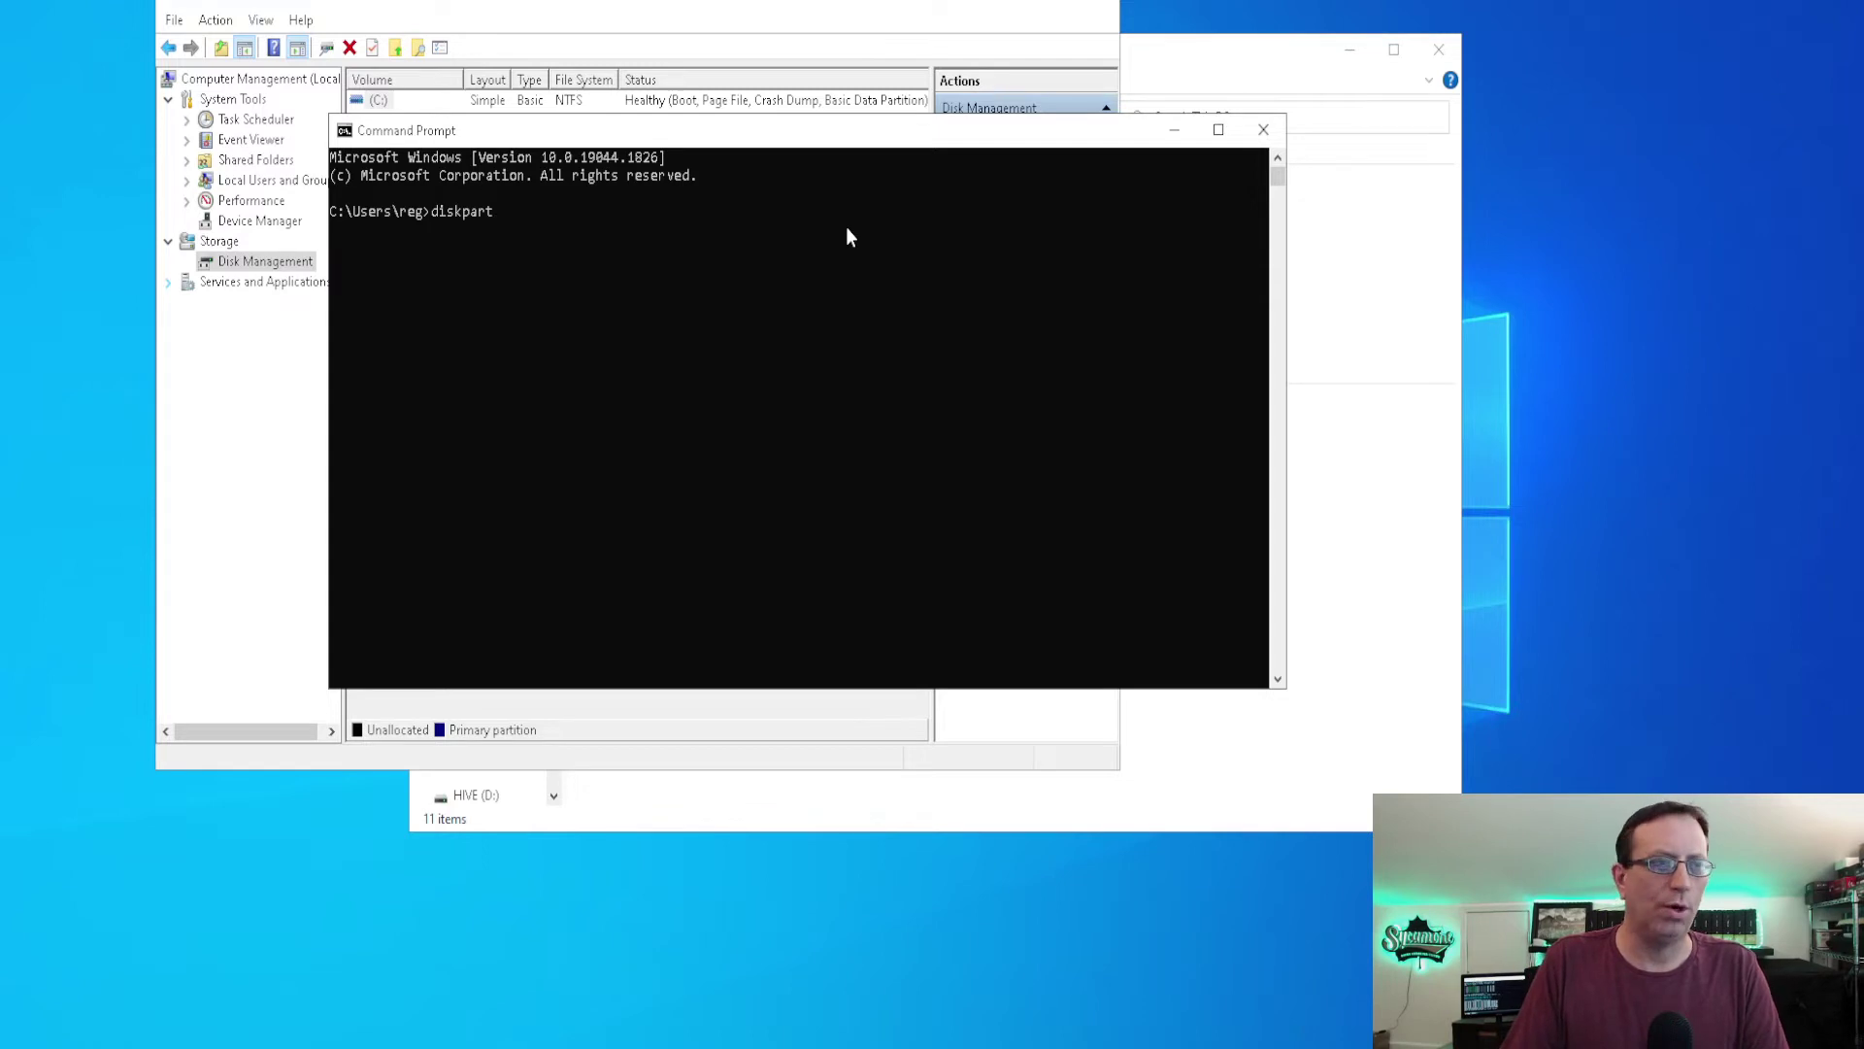
key("Return")
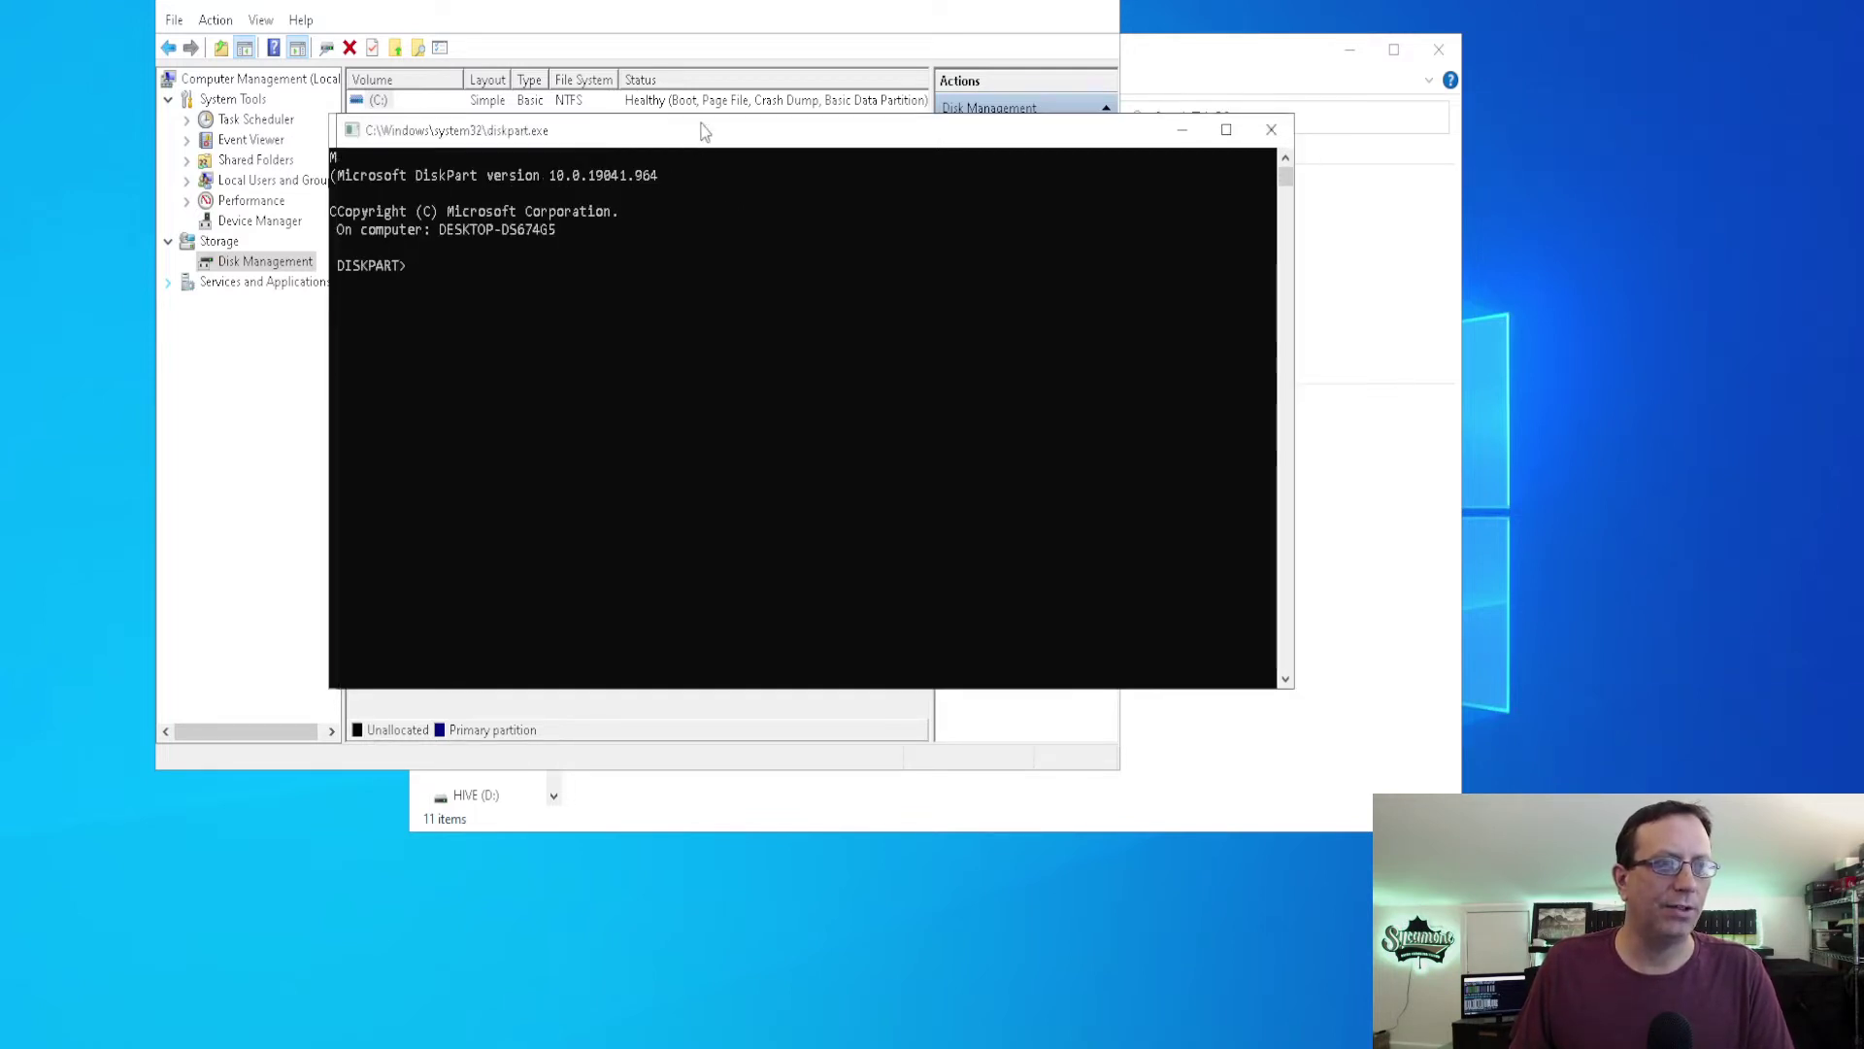
Move the DiskPart console left and run list disk, showing Disk 0 (465 GB) and Disk 1 (14 GB)
left_click_drag(691, 130, 440, 206)
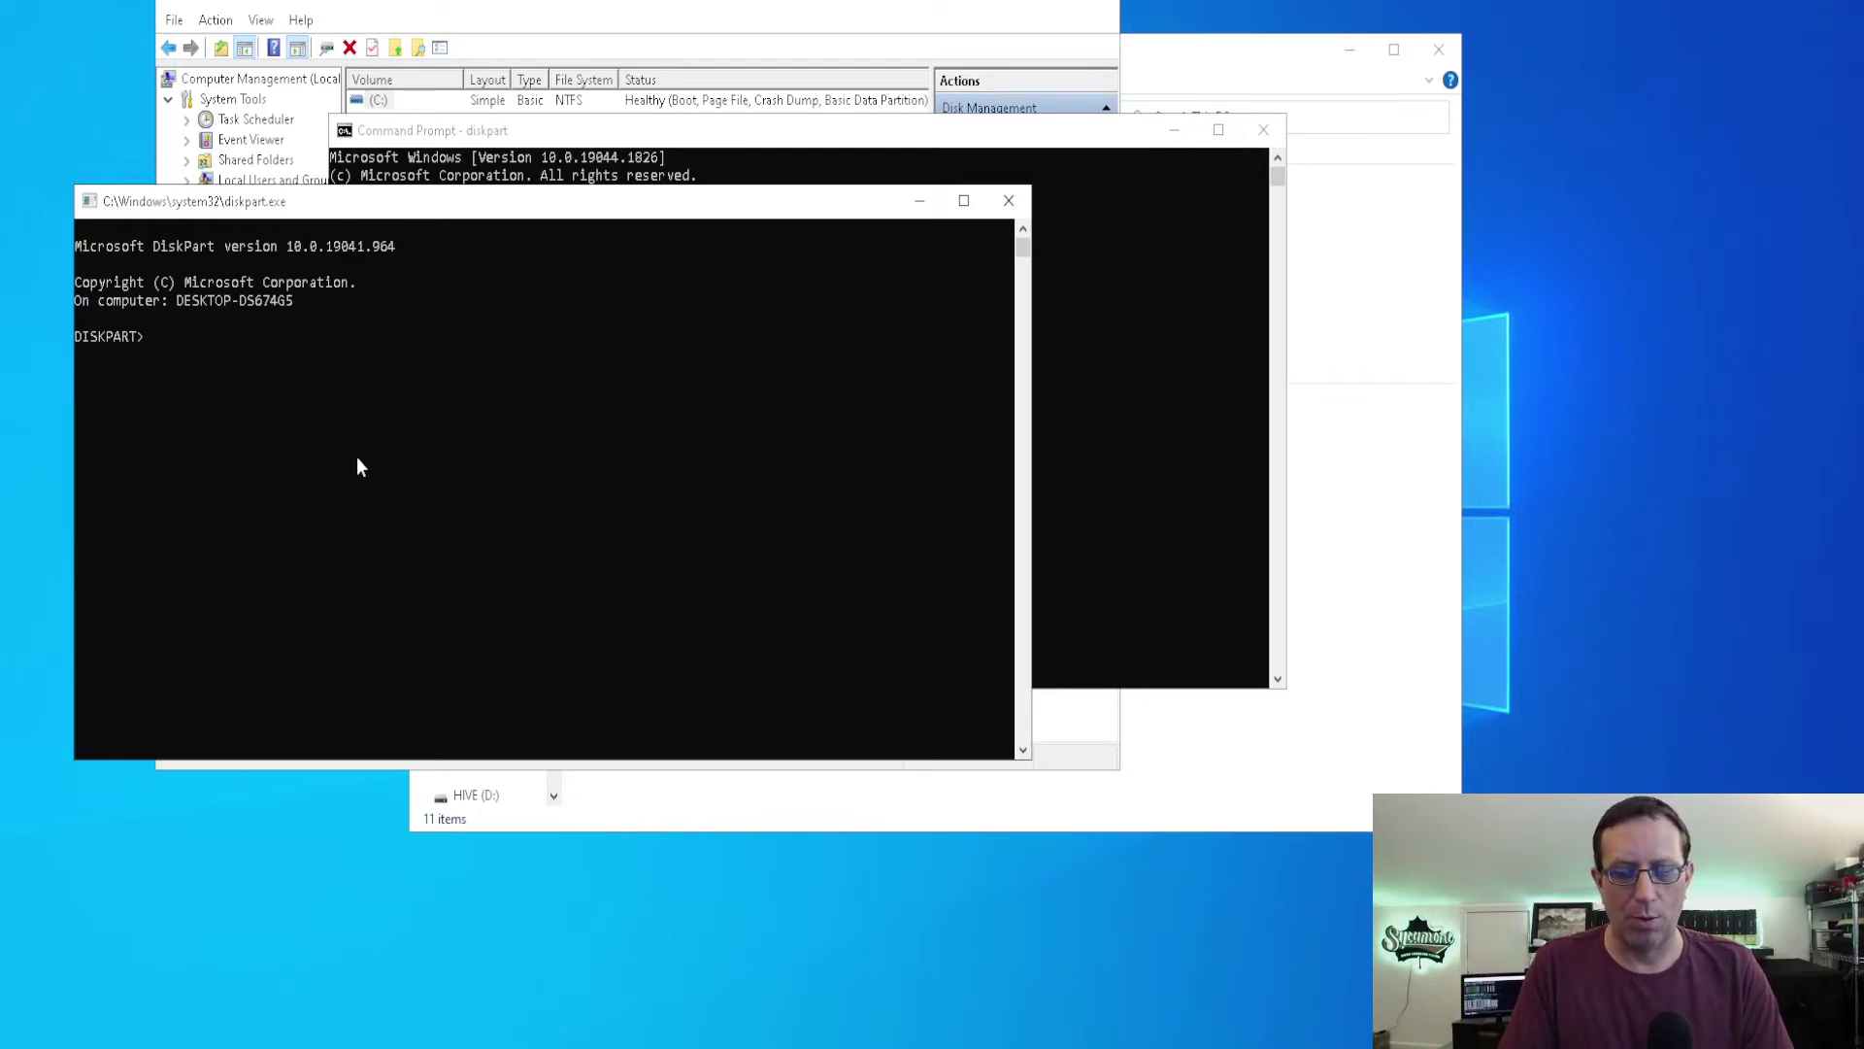
type("list d")
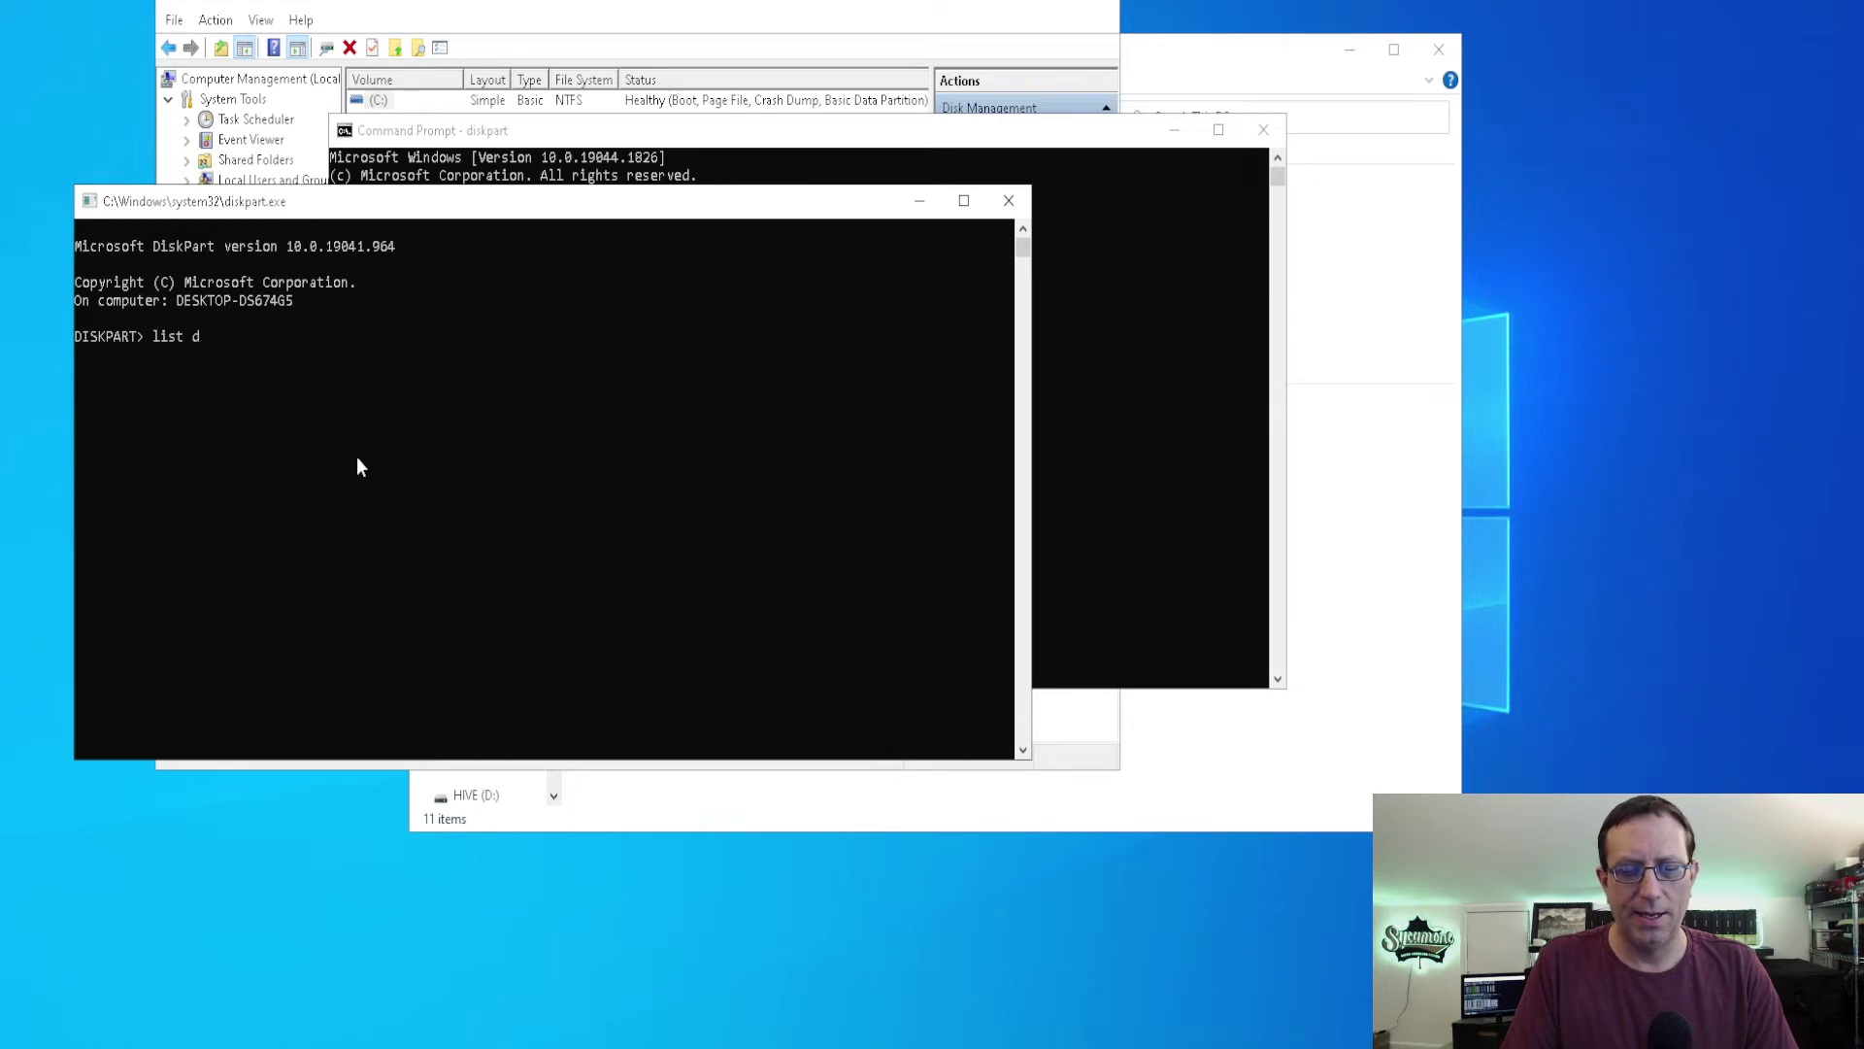
type("isk")
key("Return")
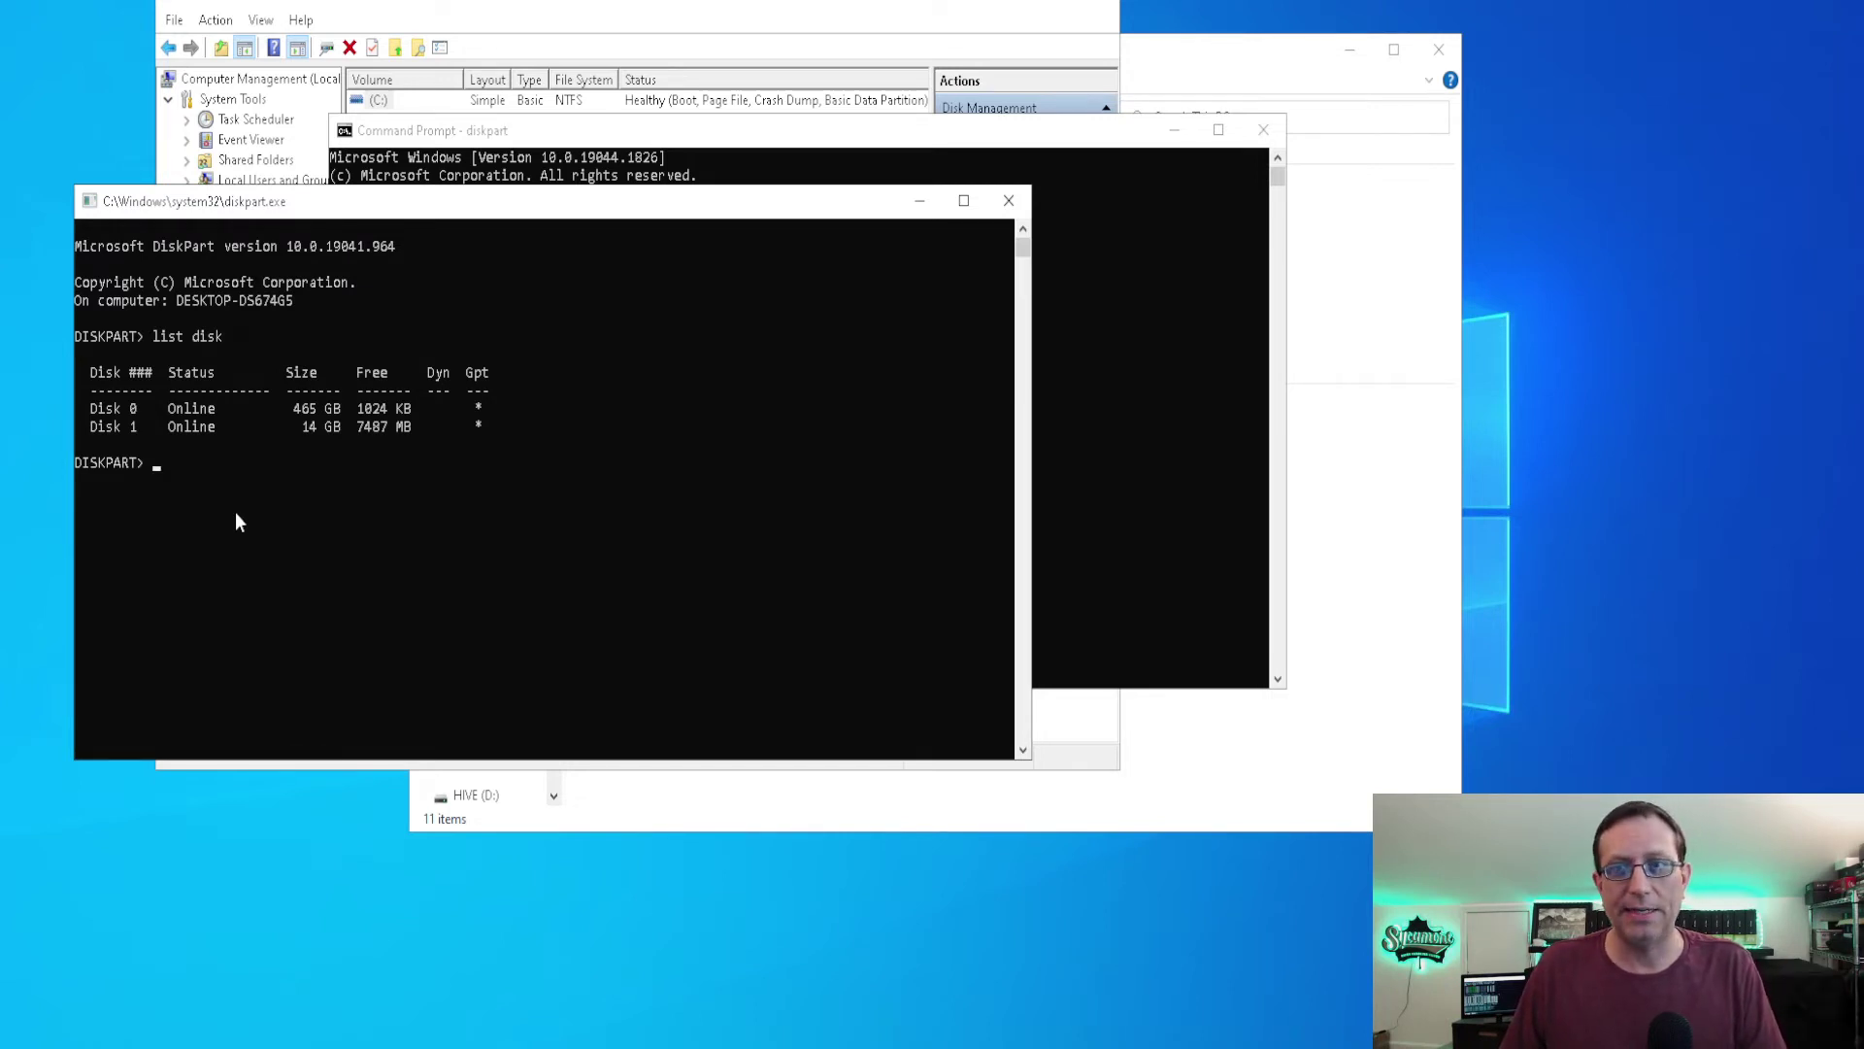
Select the USB stick with select disk 1
type("sel")
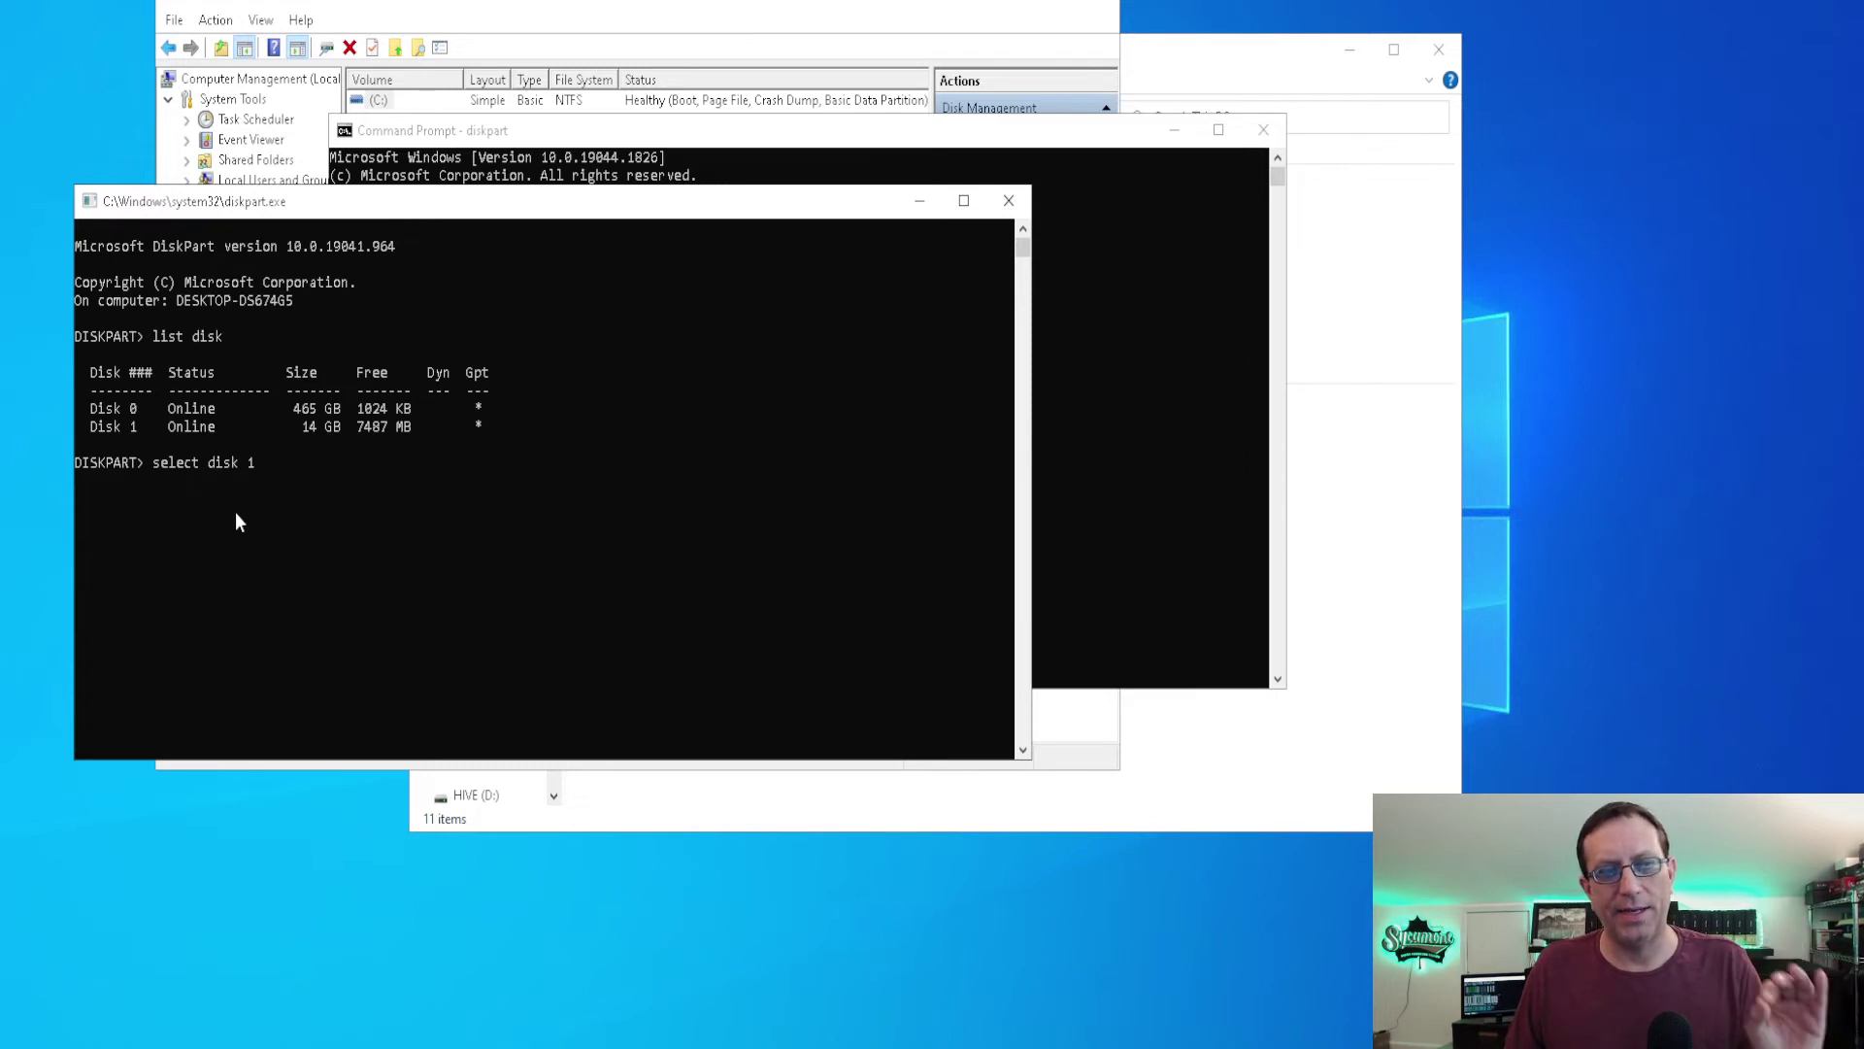
type("ect disk 1")
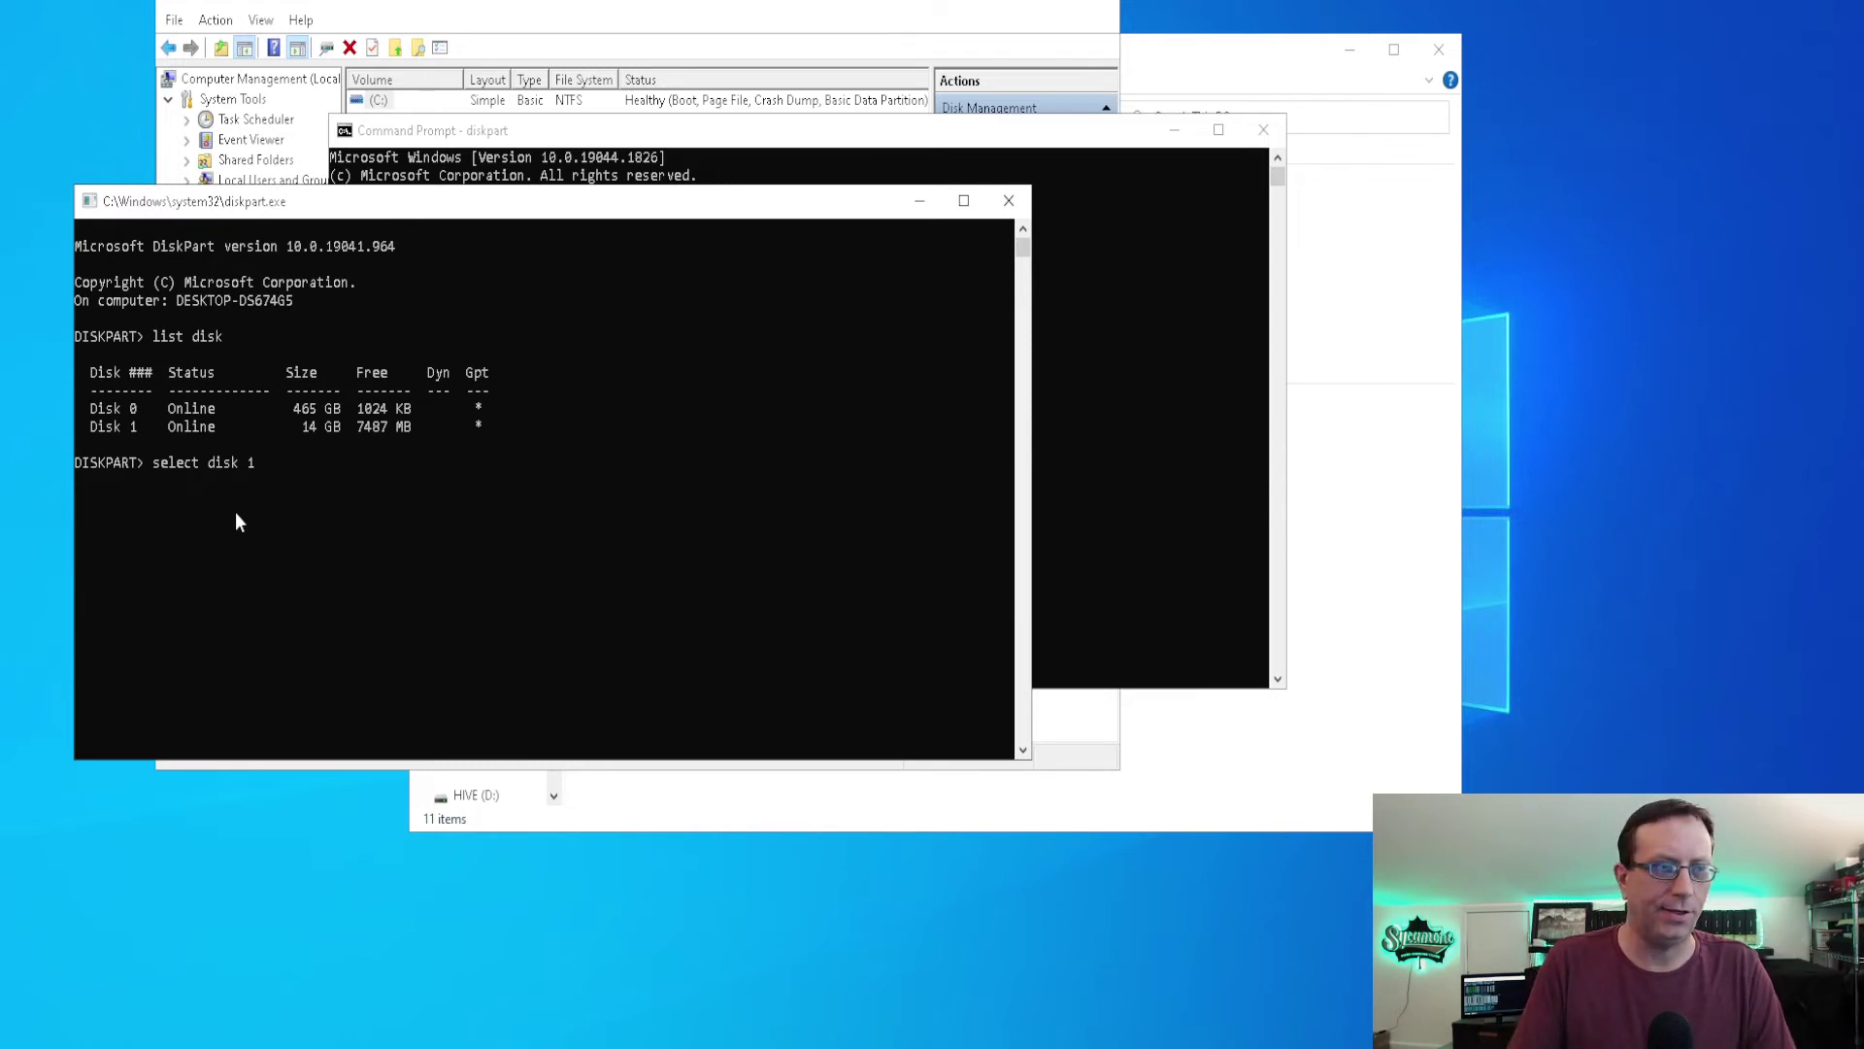
key("Return")
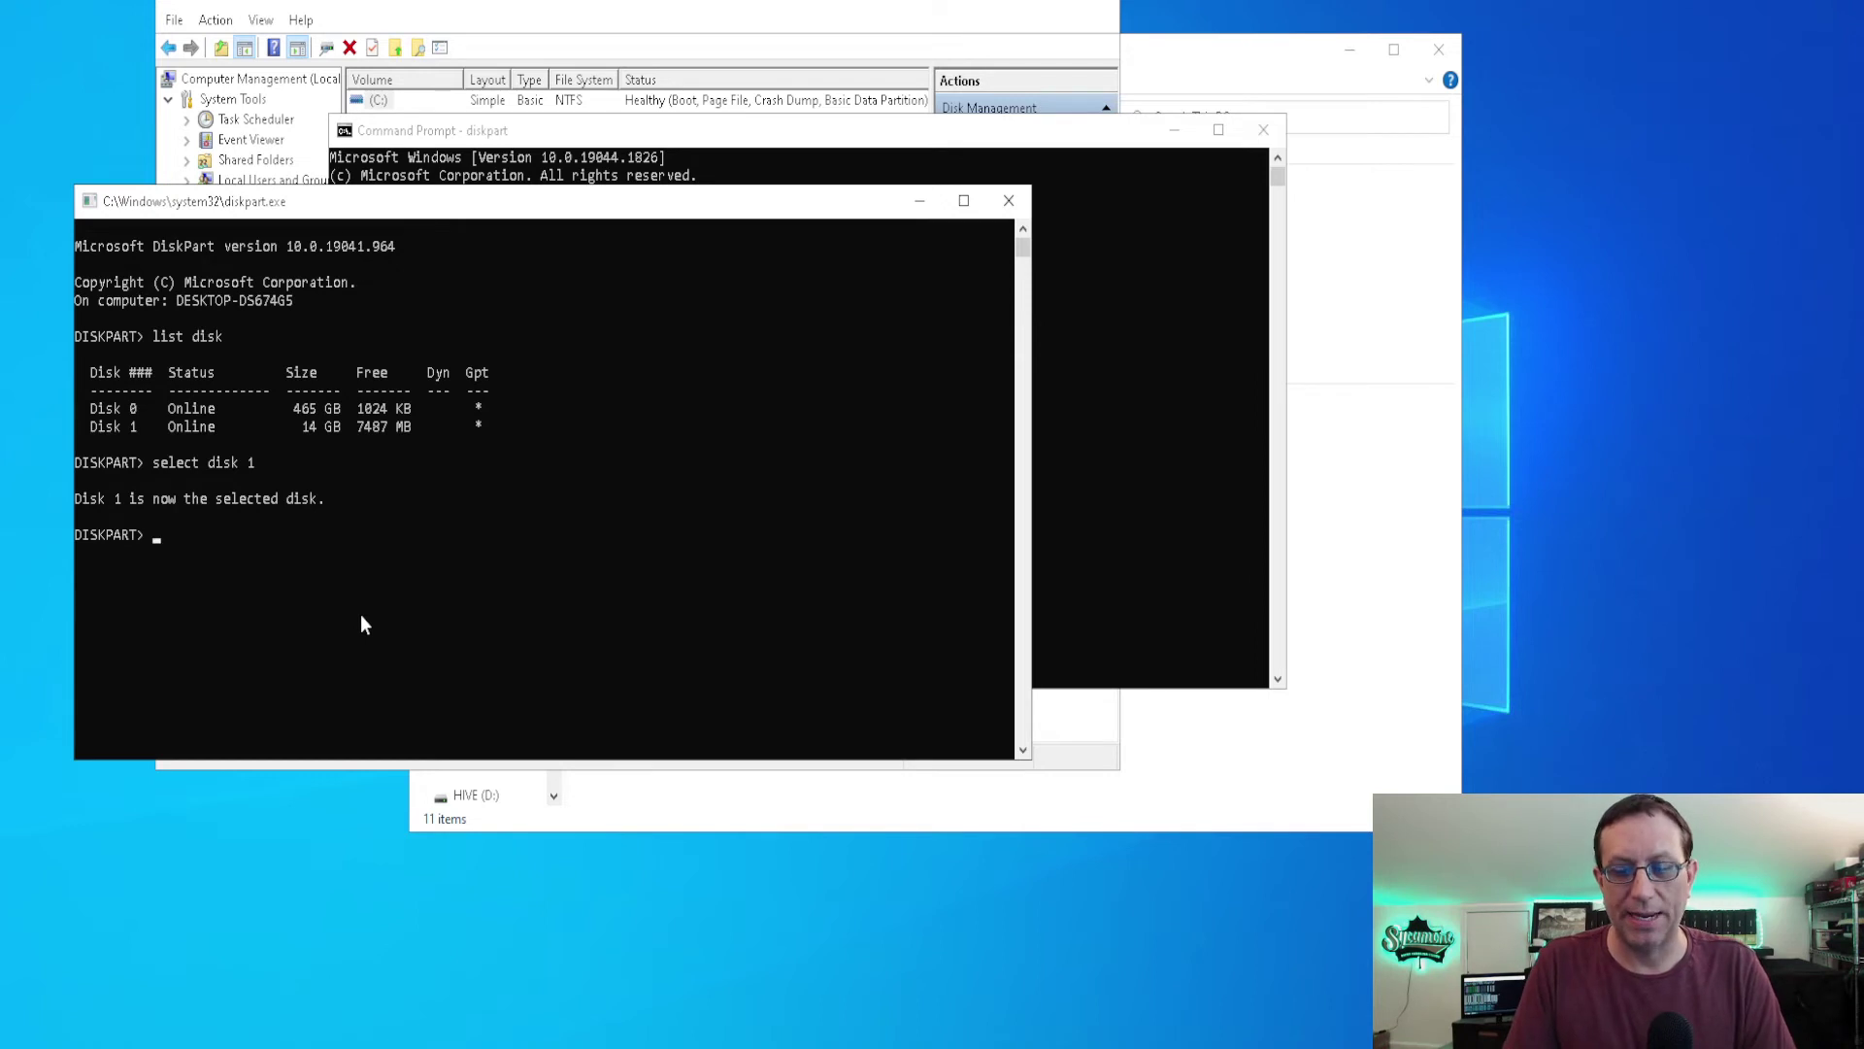
Wipe all partitions from Disk 1 with the clean command
type("cle")
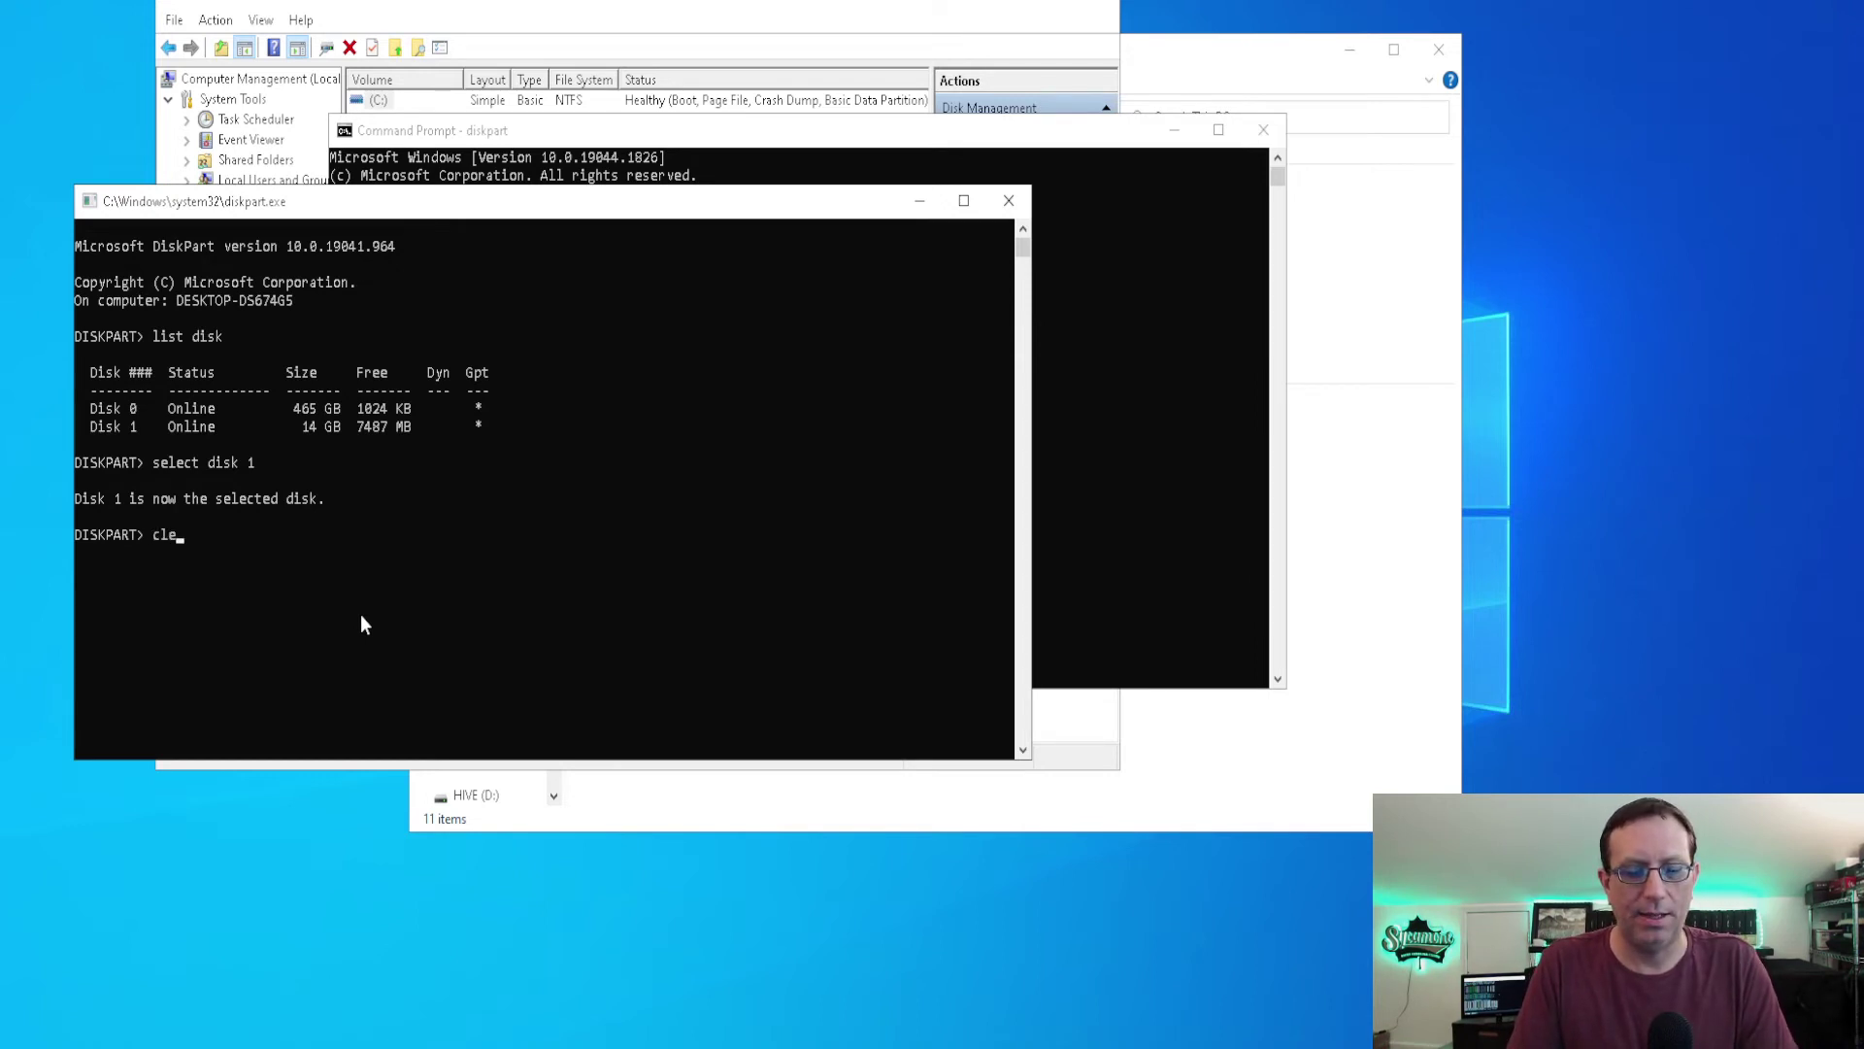
type("an")
key("Return")
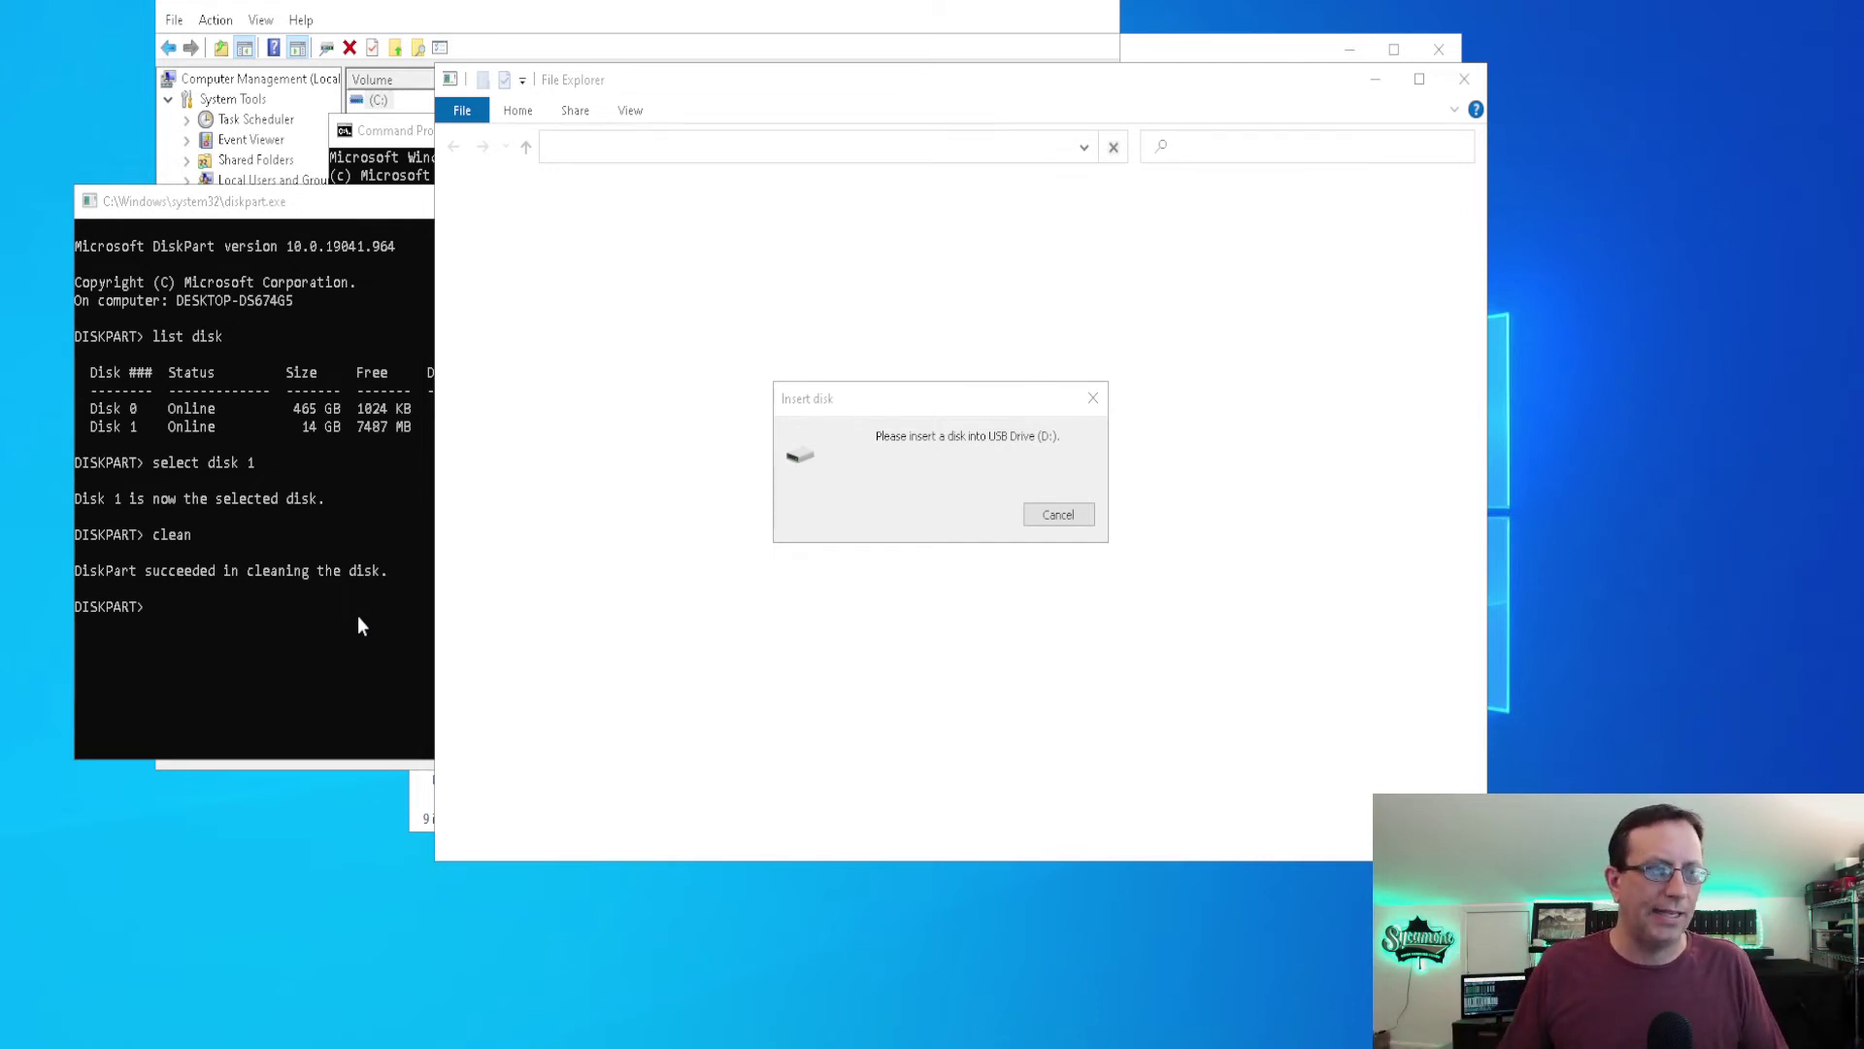
Close the DiskPart console, Command Prompt, the insert-disk prompt and the This PC window
left_click(357, 618)
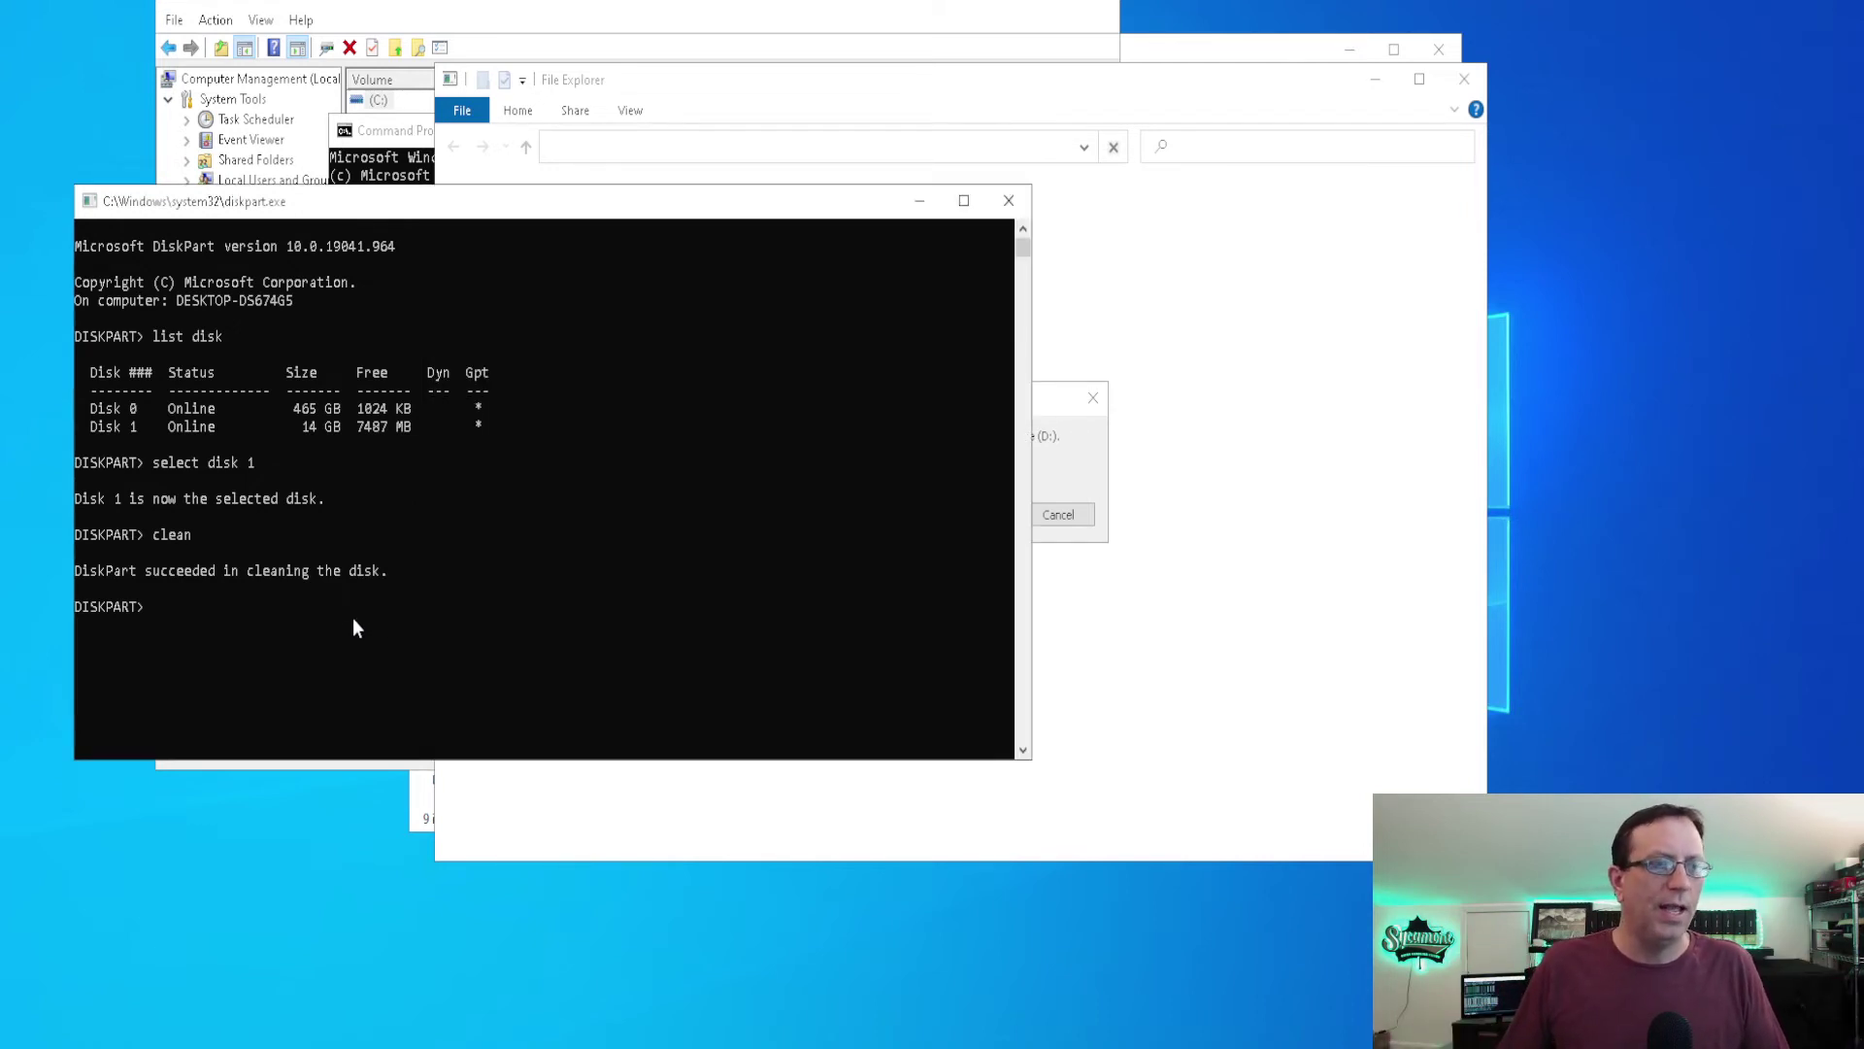
left_click(1091, 646)
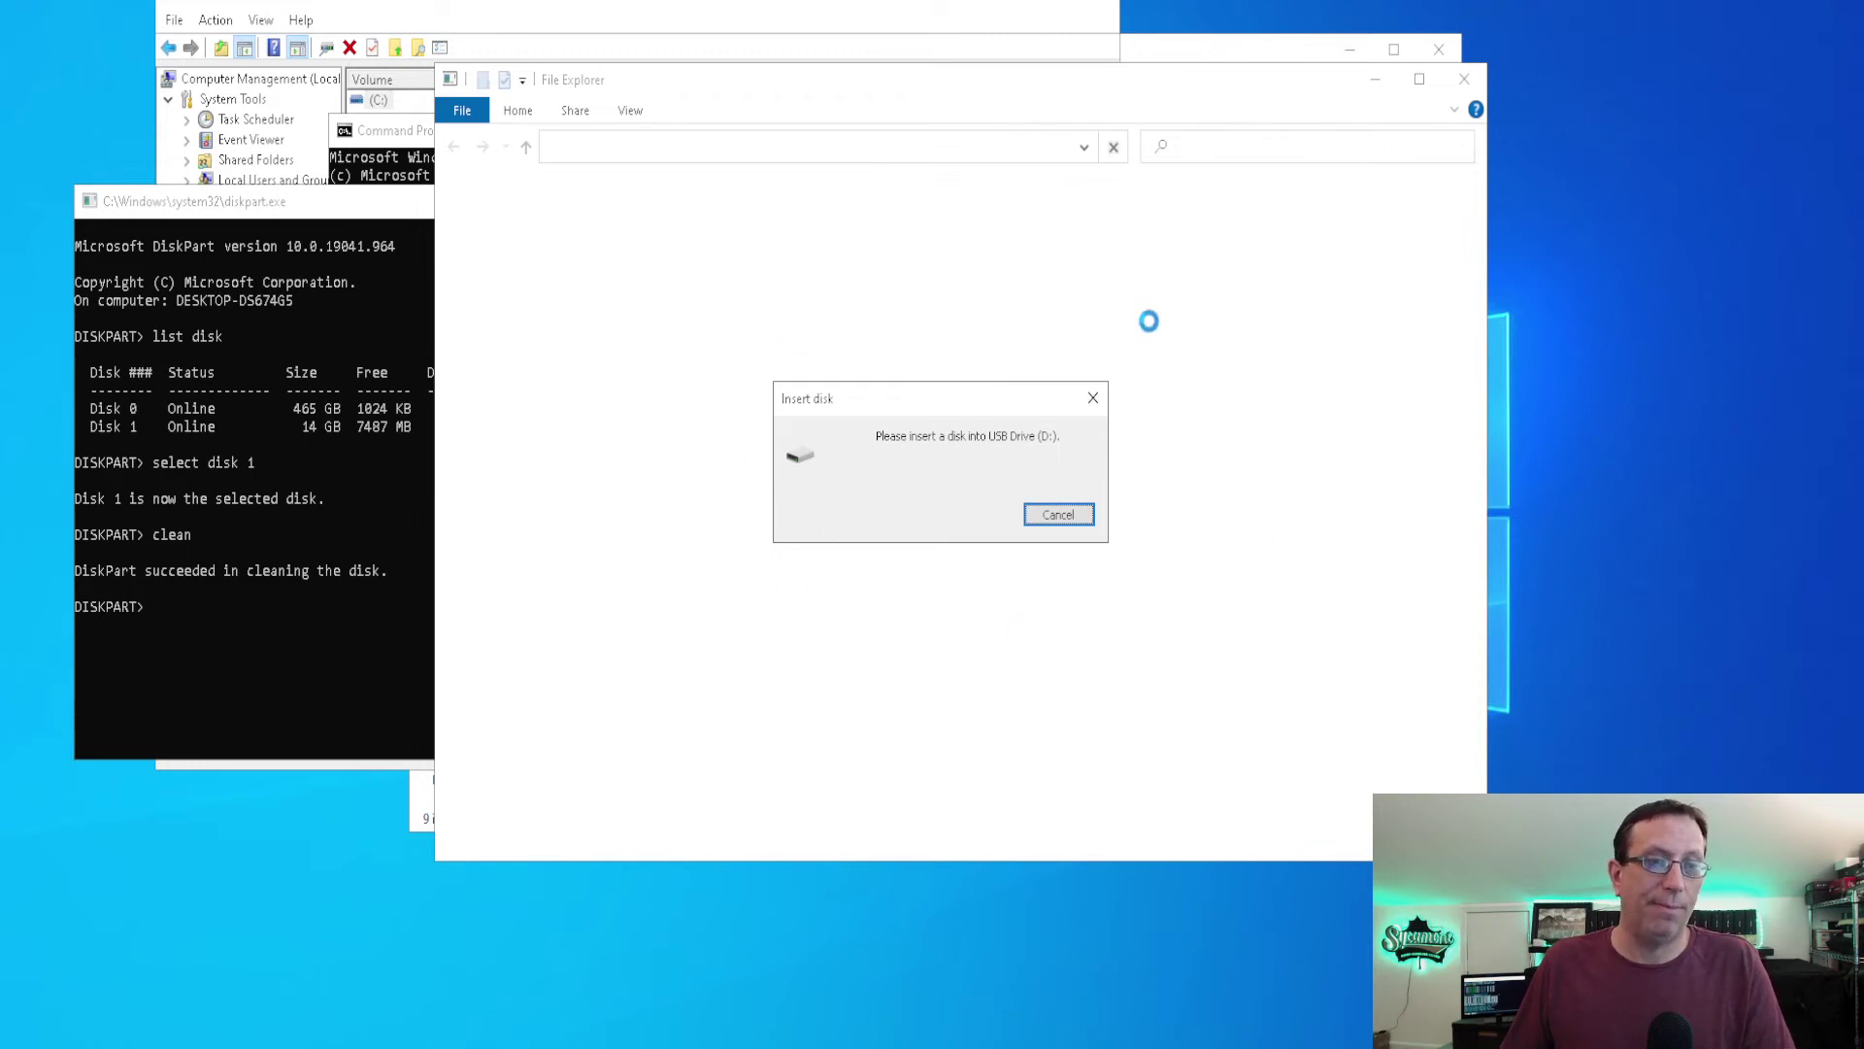
left_click(243, 649)
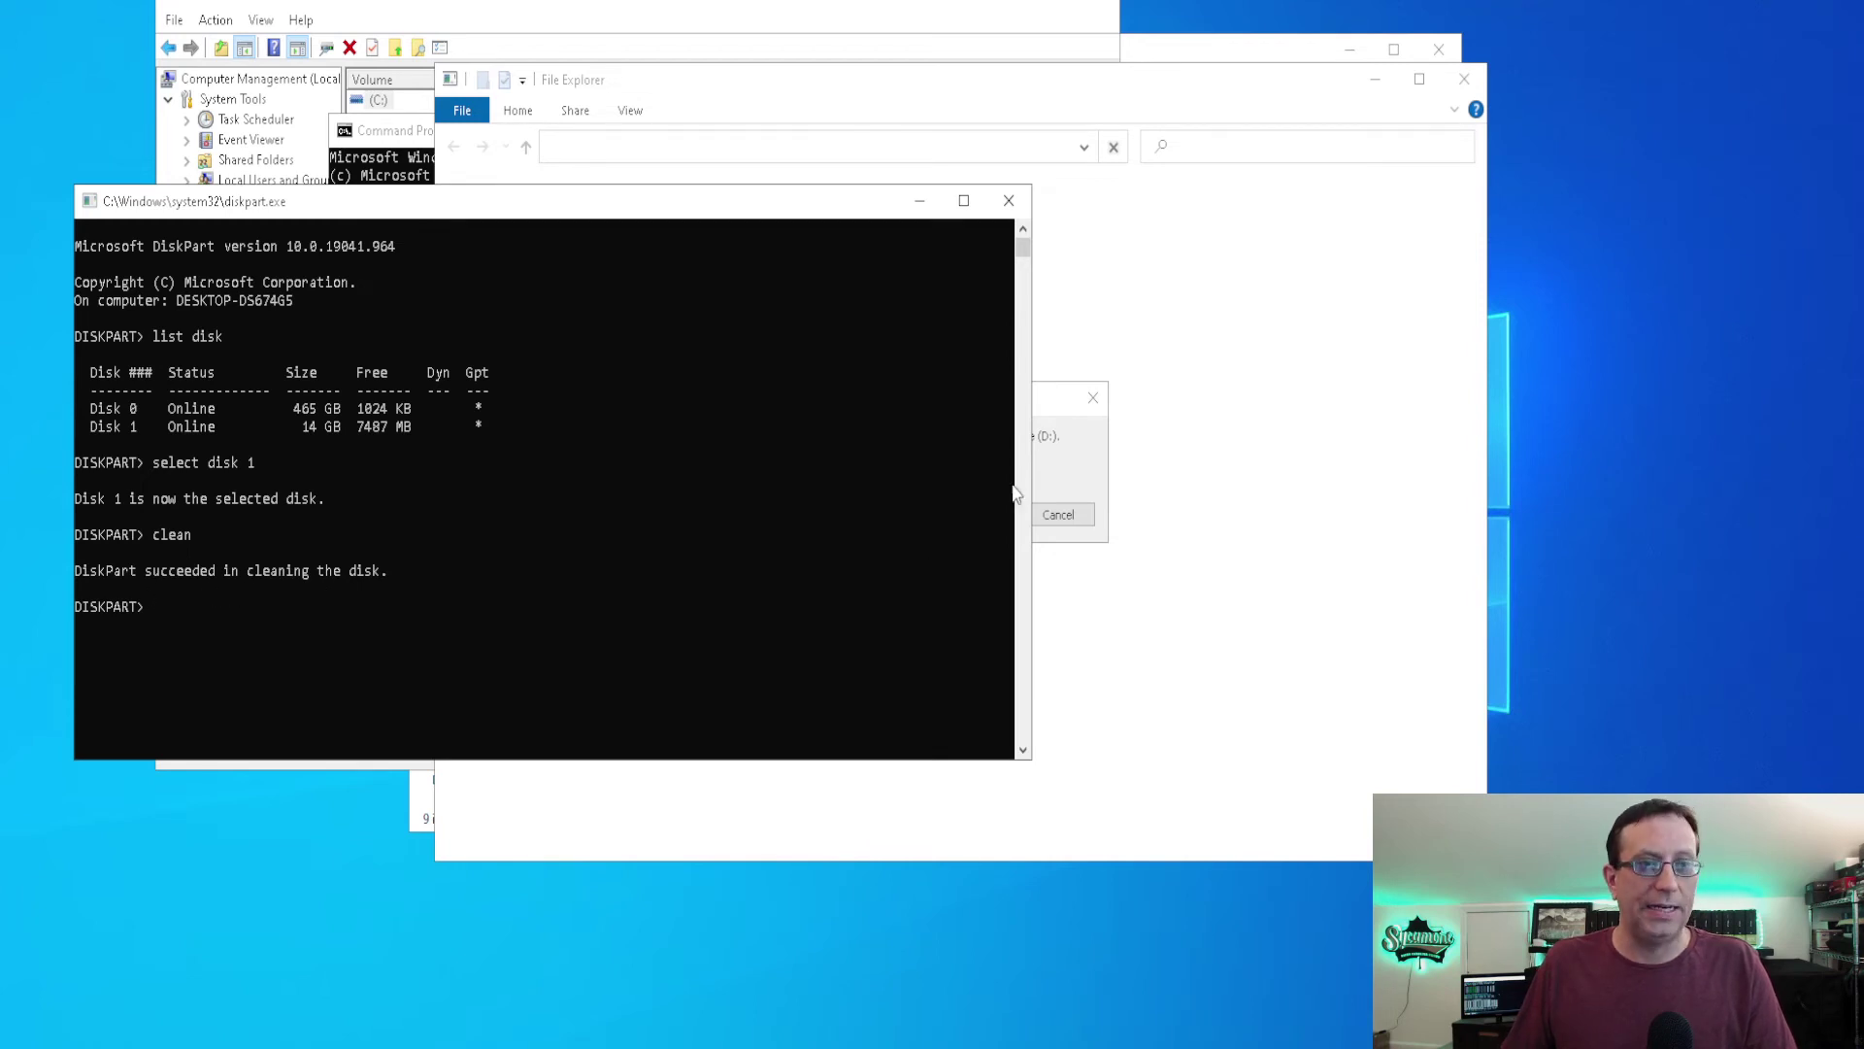
left_click(1006, 213)
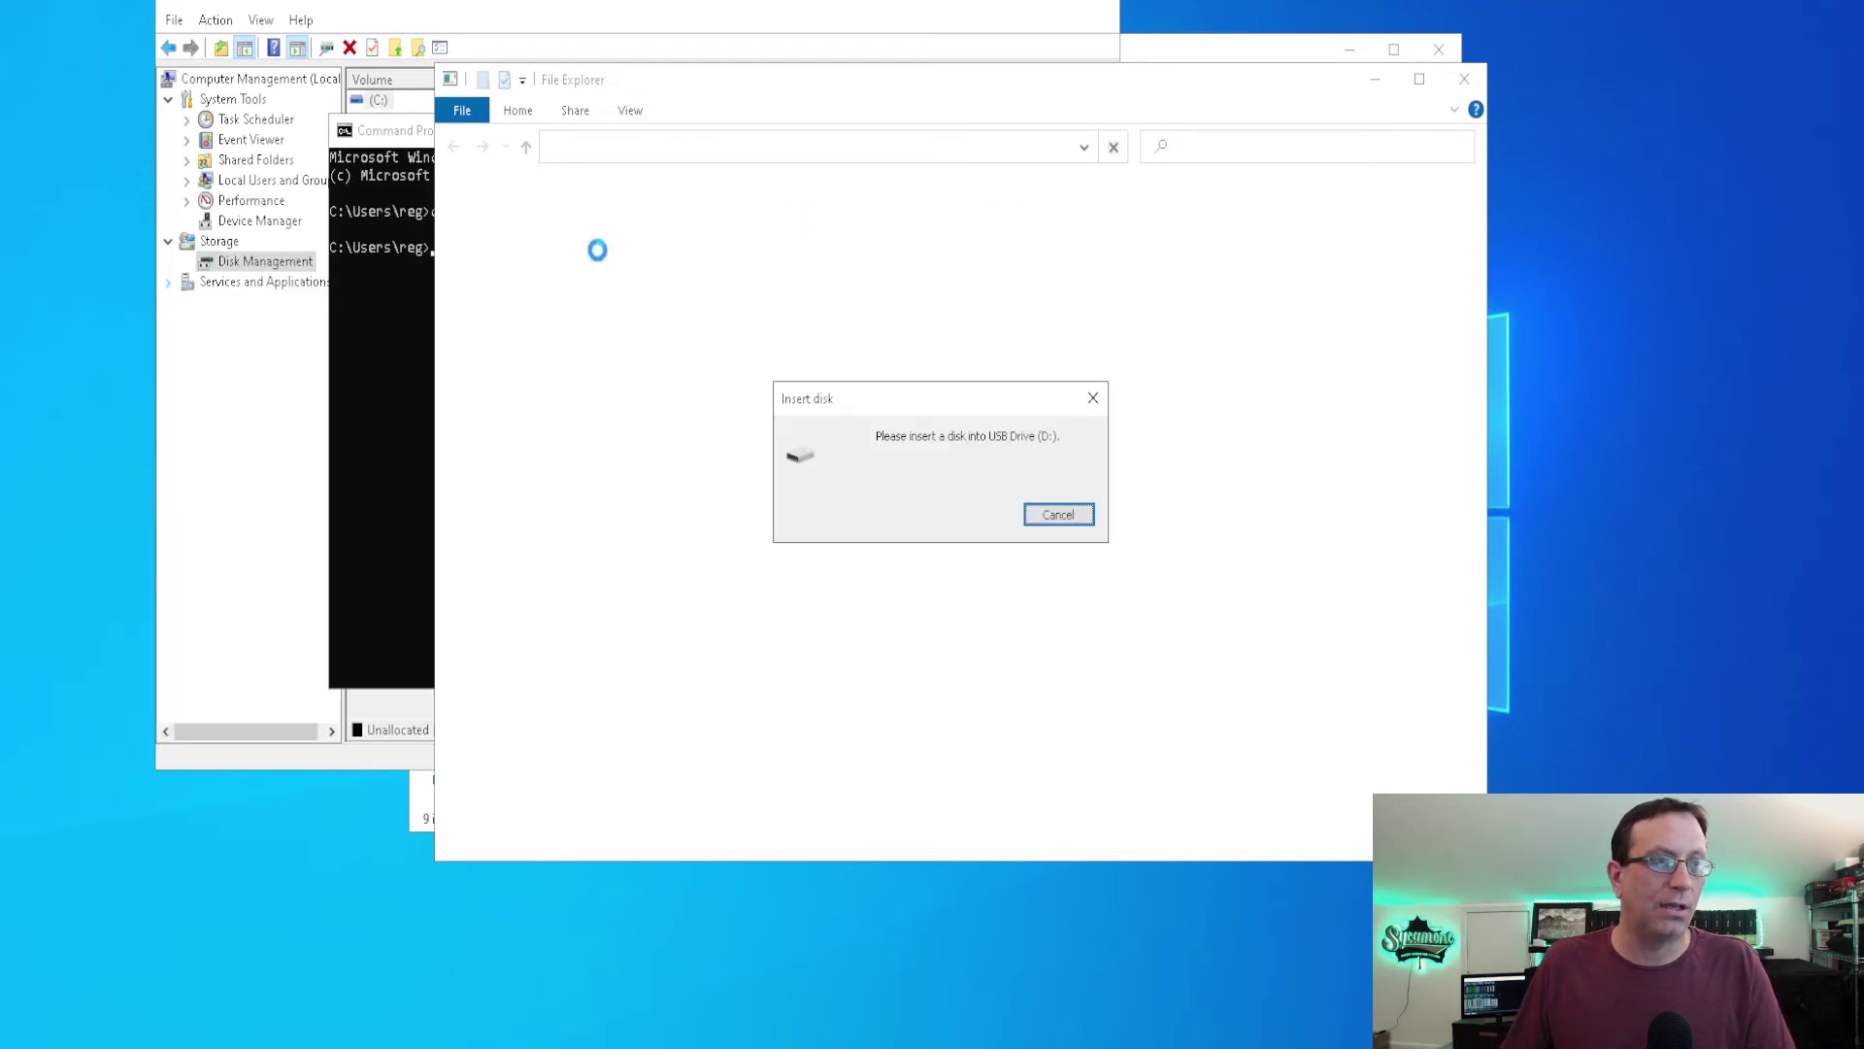
left_click(1260, 130)
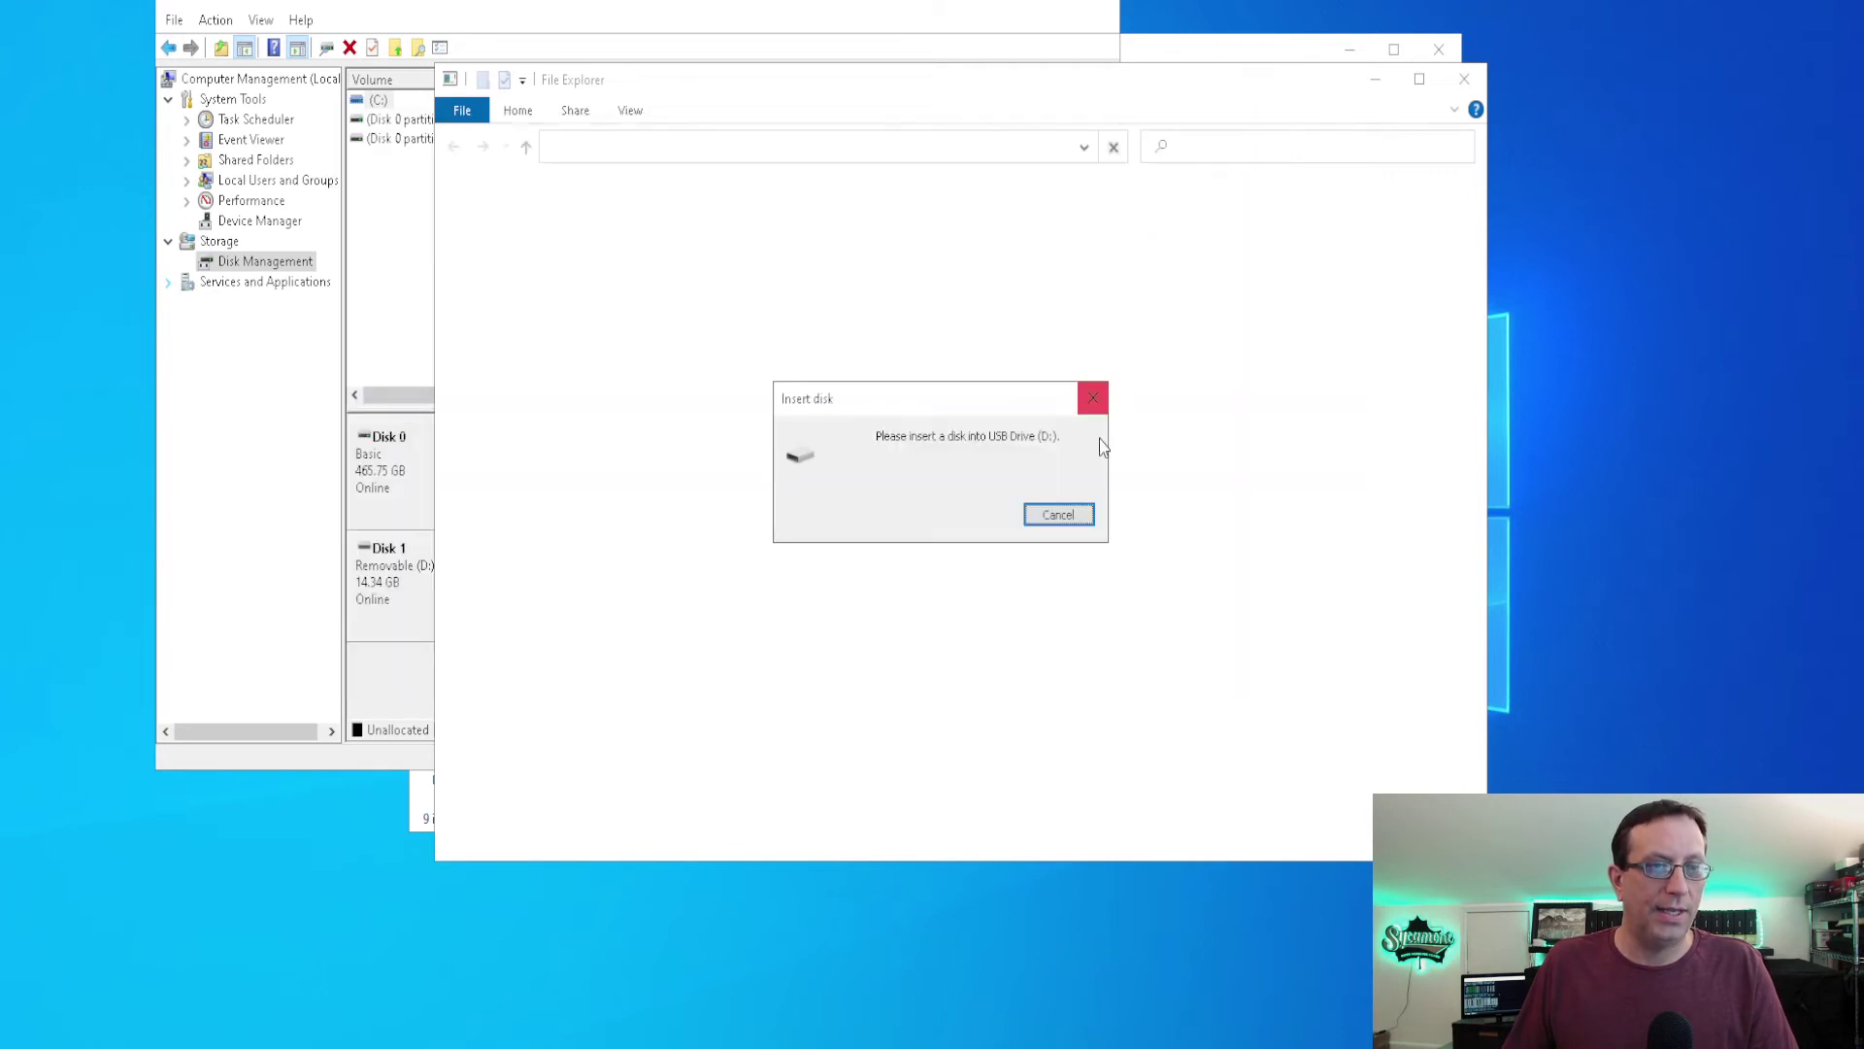
left_click(1063, 524)
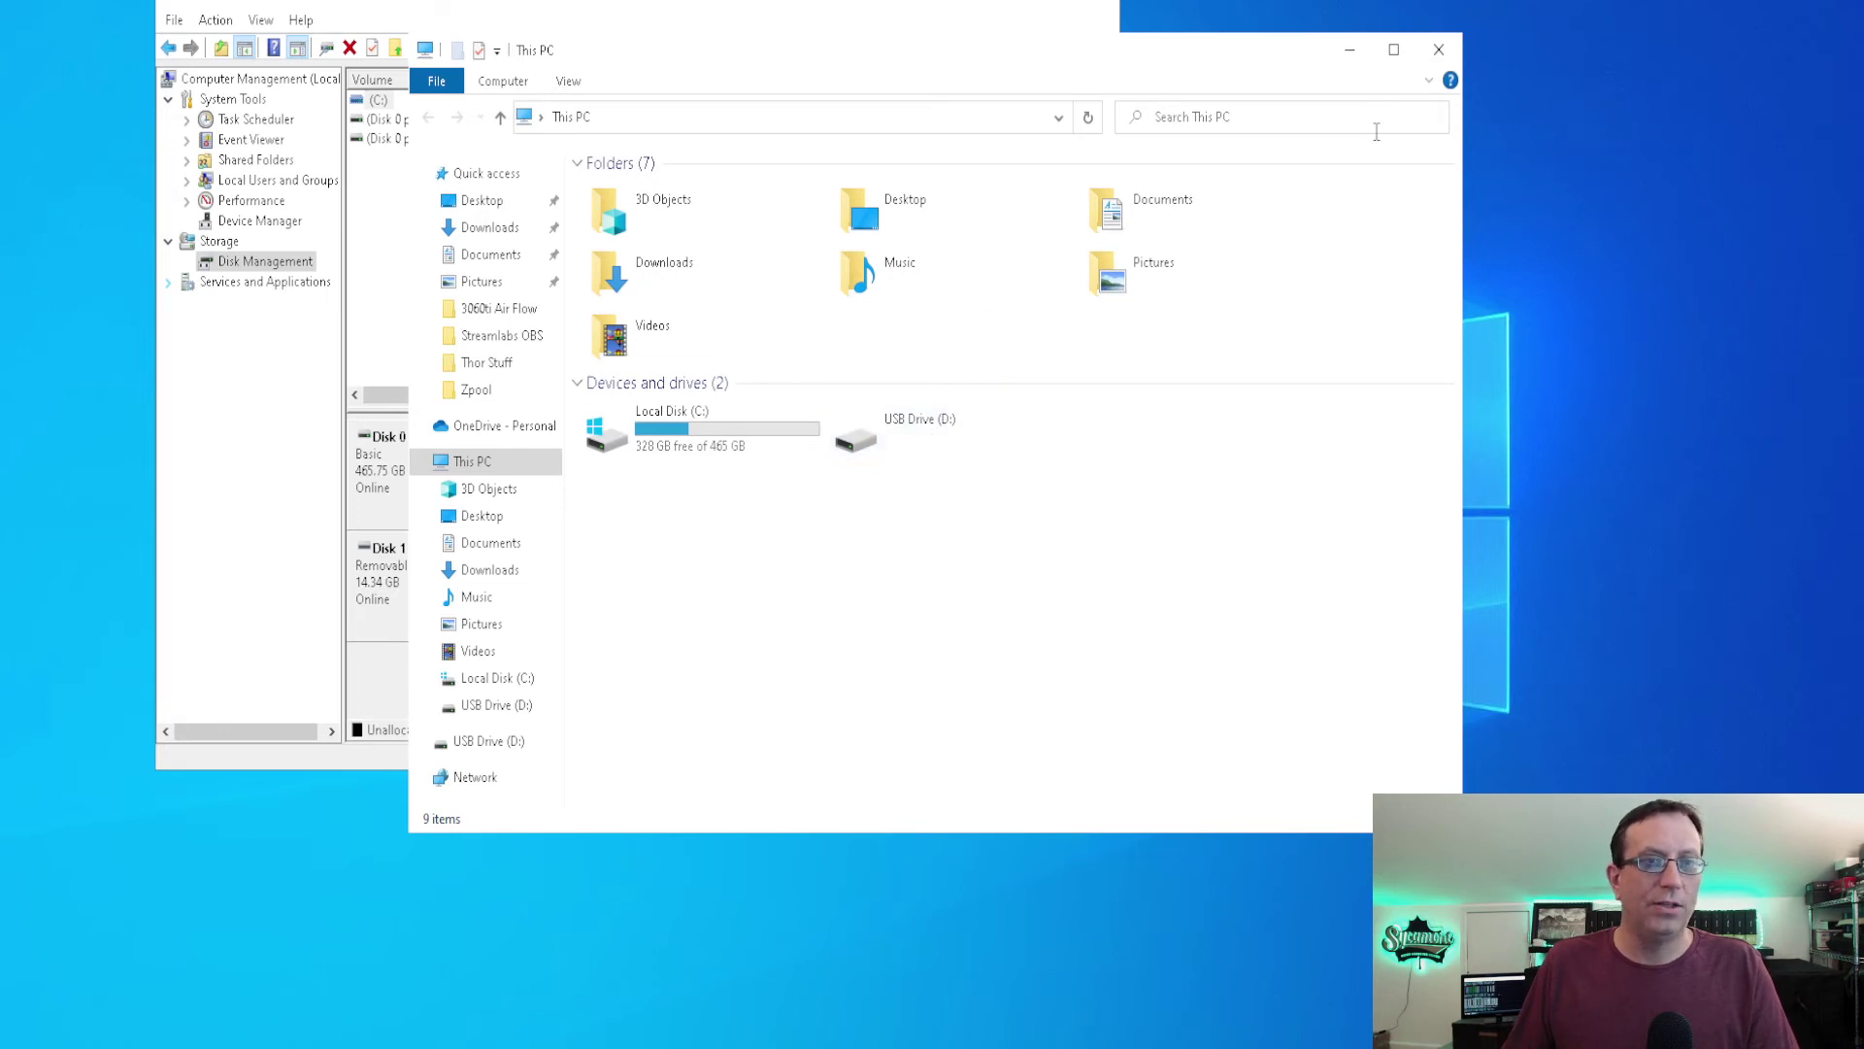
left_click(1439, 49)
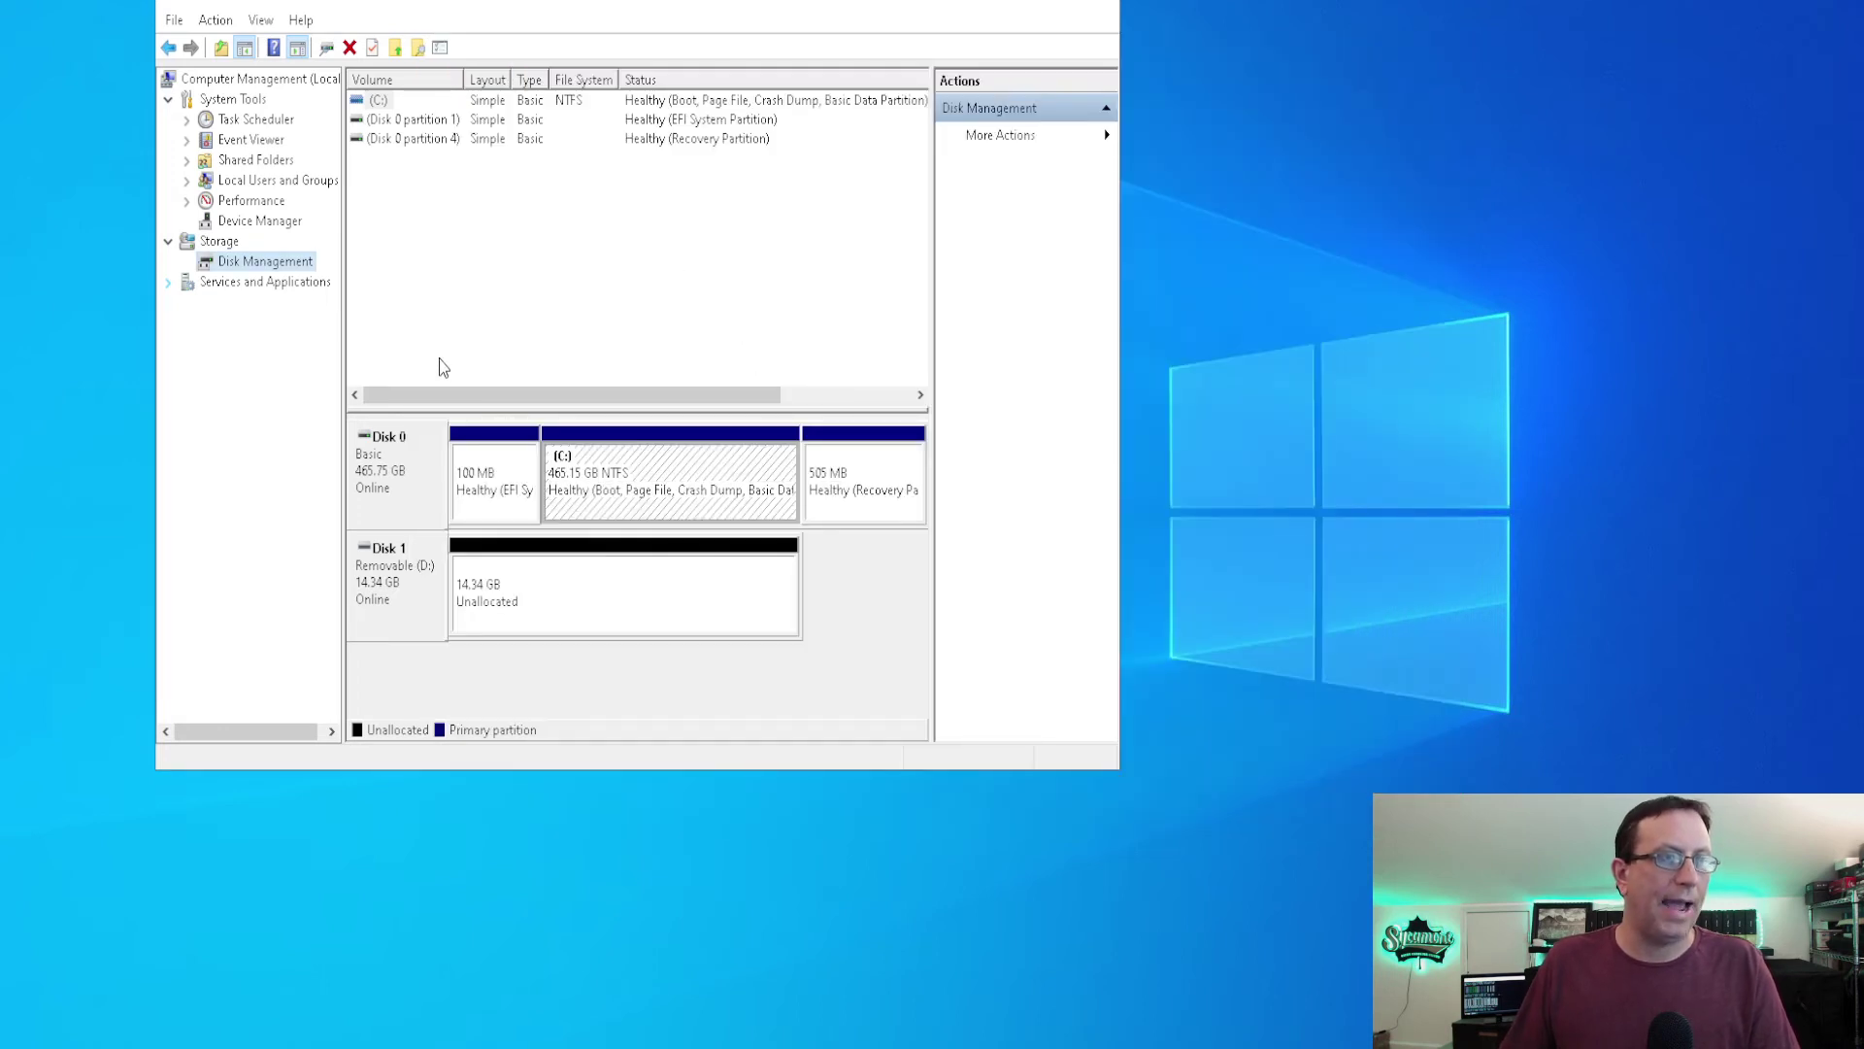
Start a New Simple Volume on Disk 1's unallocated space, keeping full 14686 MB size and letter E
left_click(522, 614)
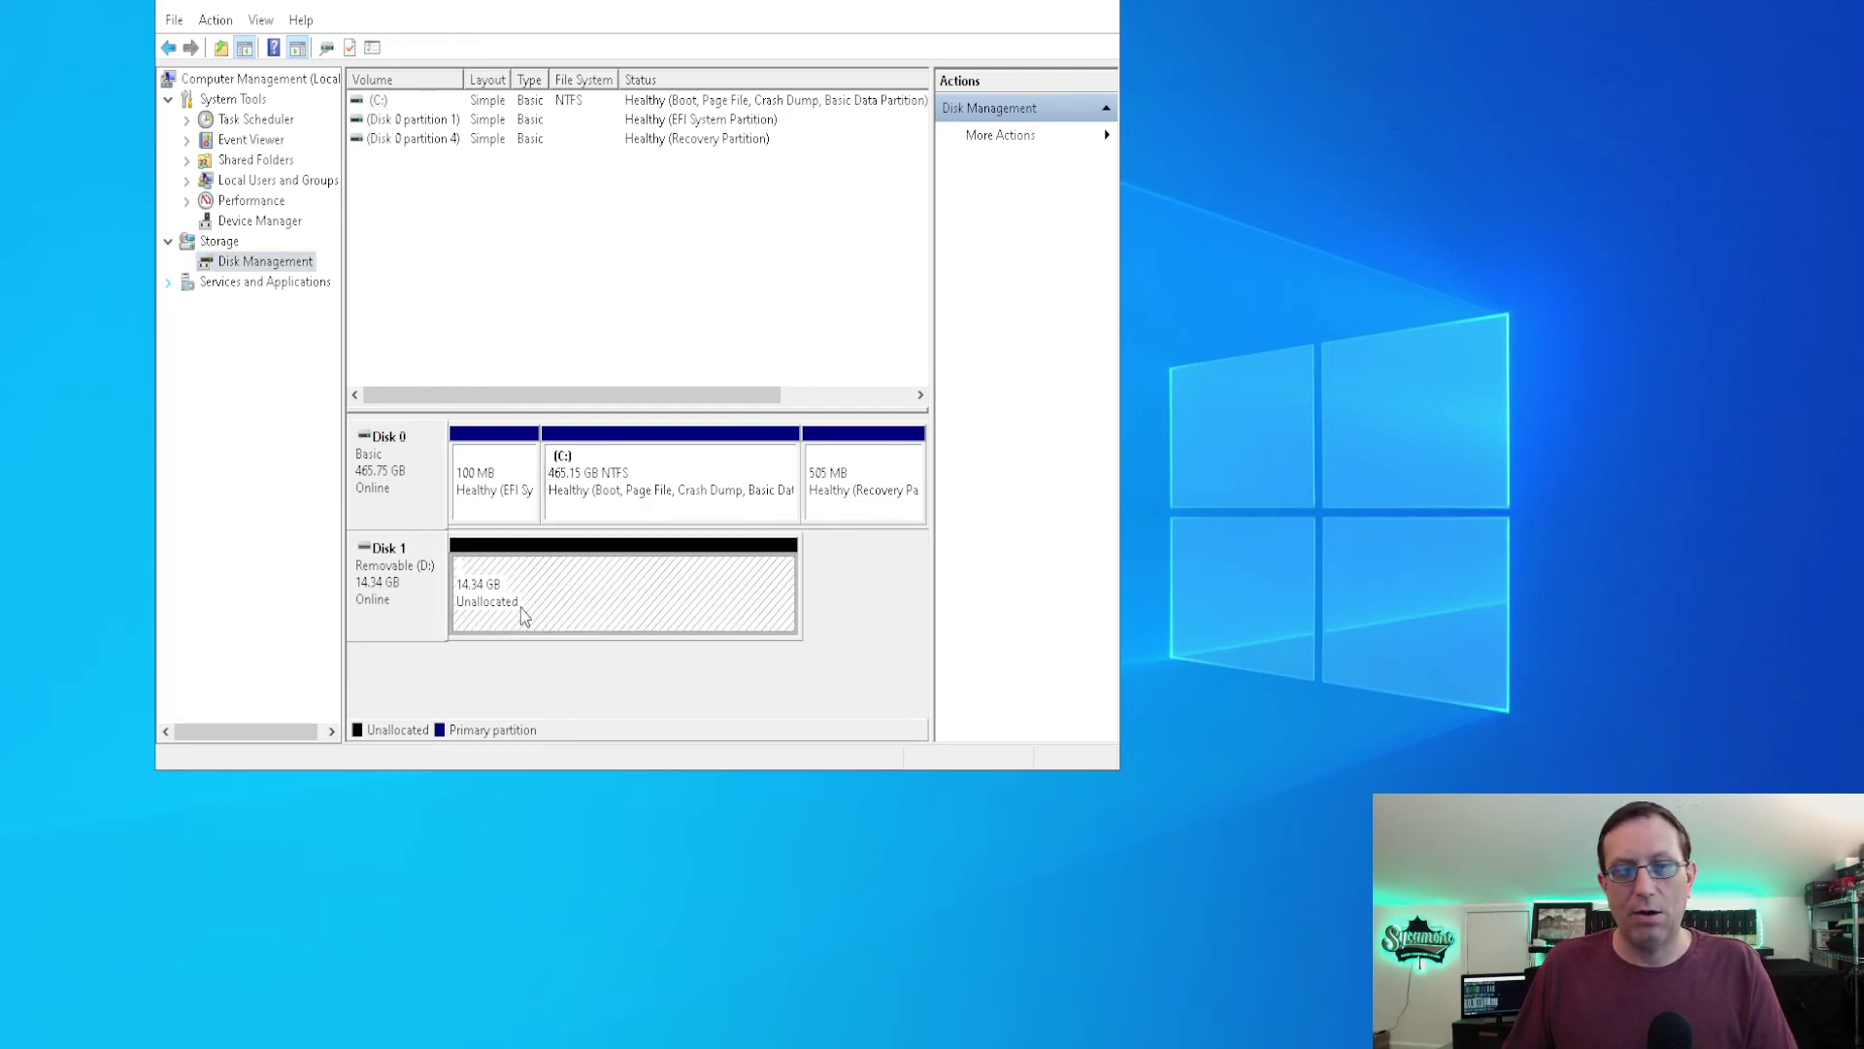
right_click(522, 613)
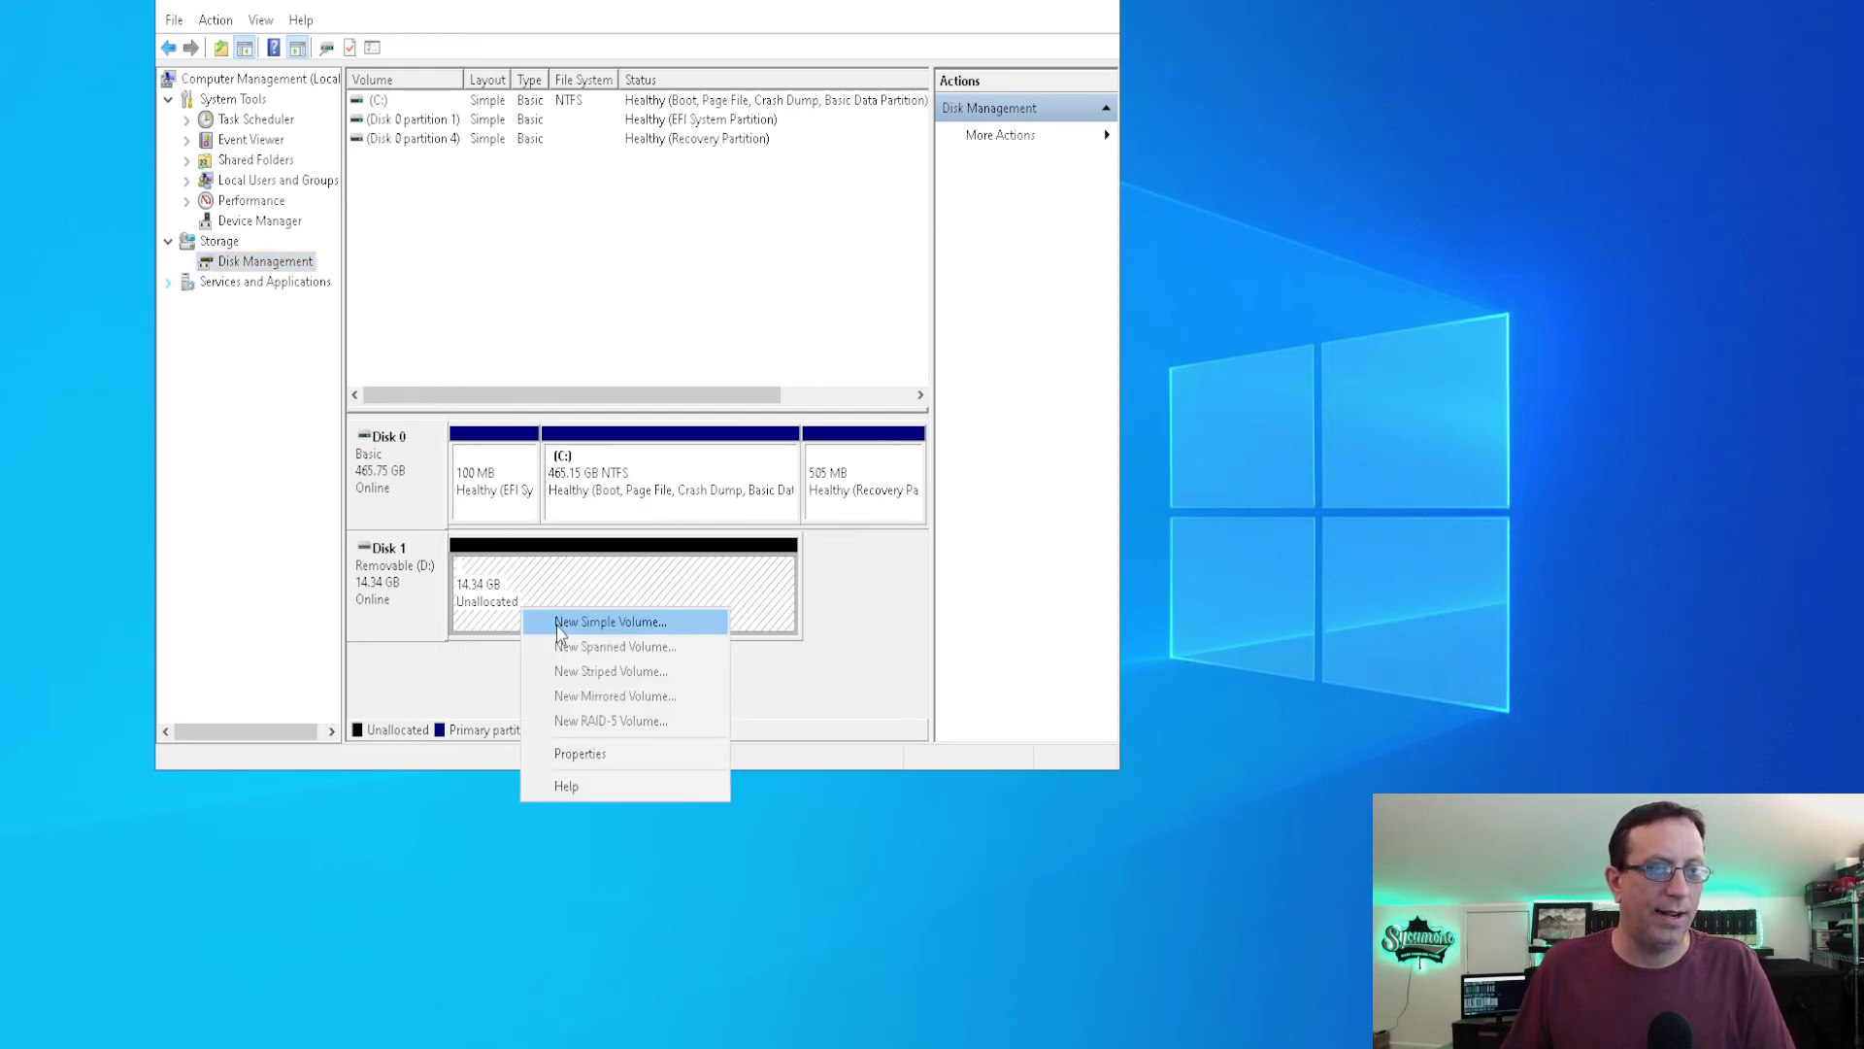
left_click(560, 626)
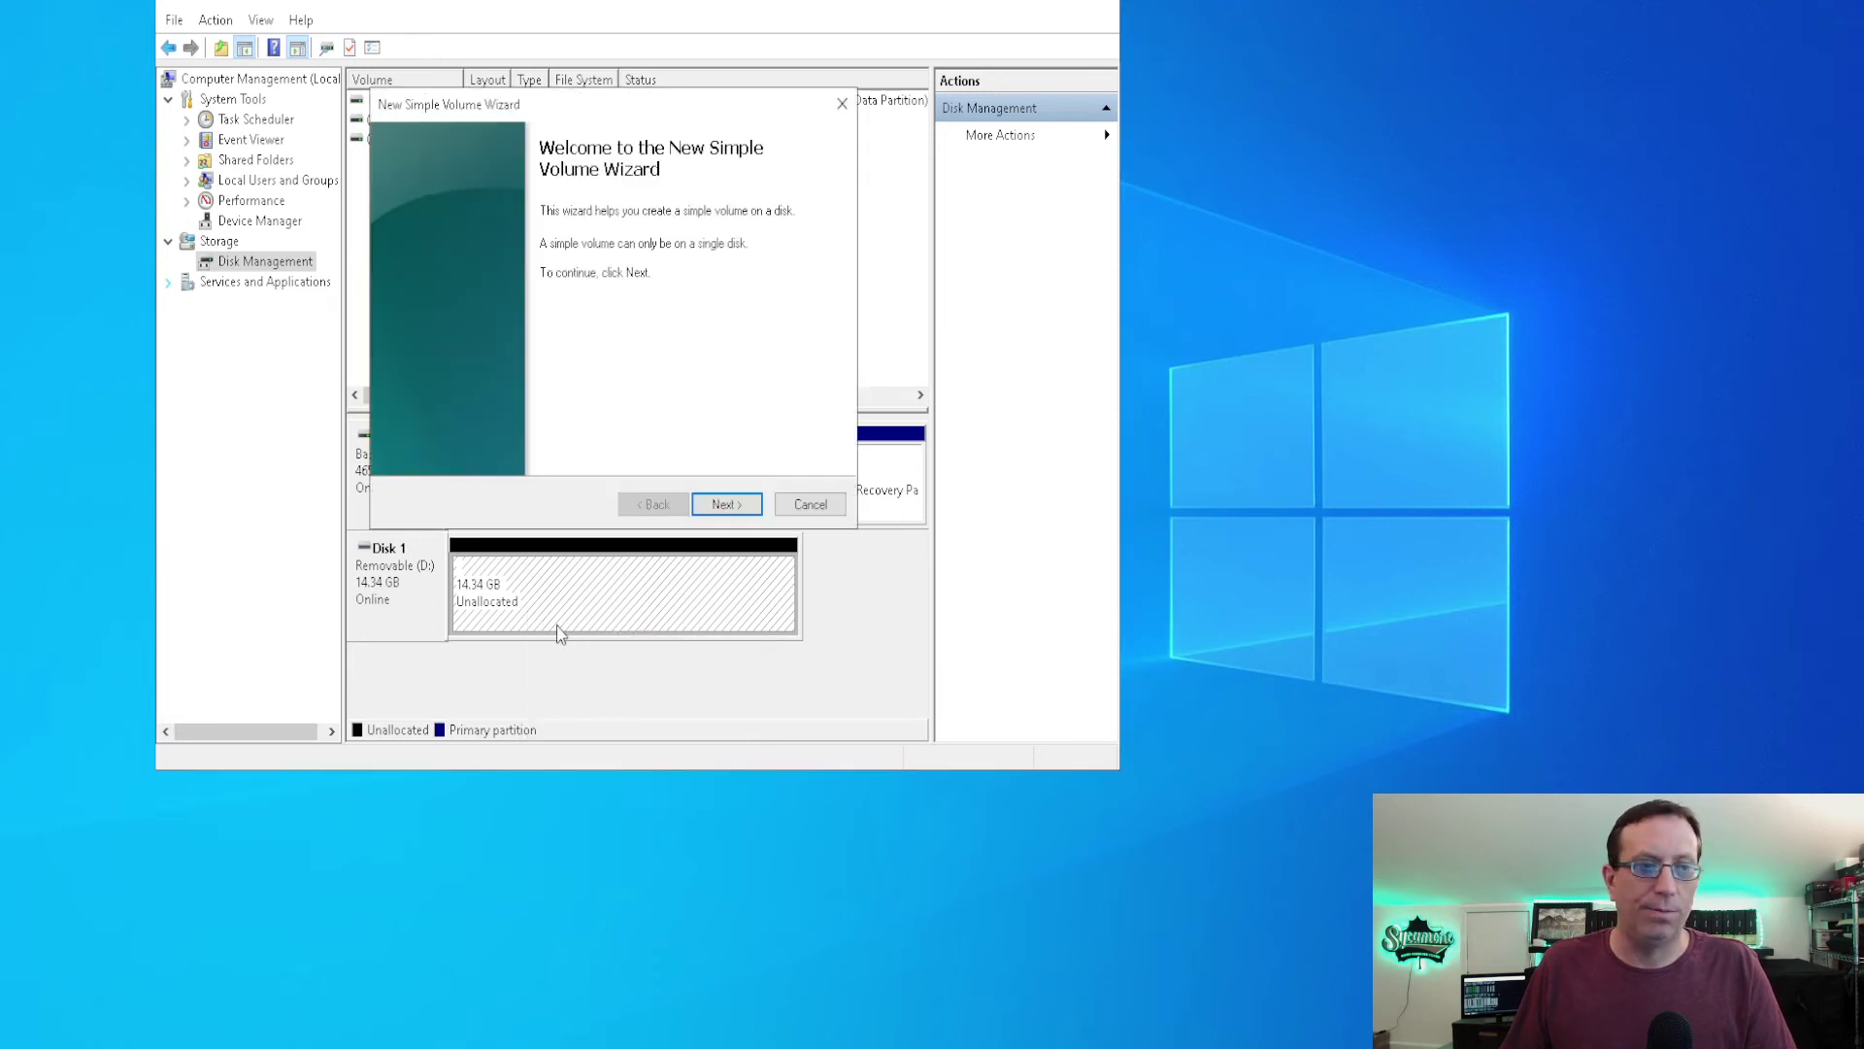
left_click(708, 509)
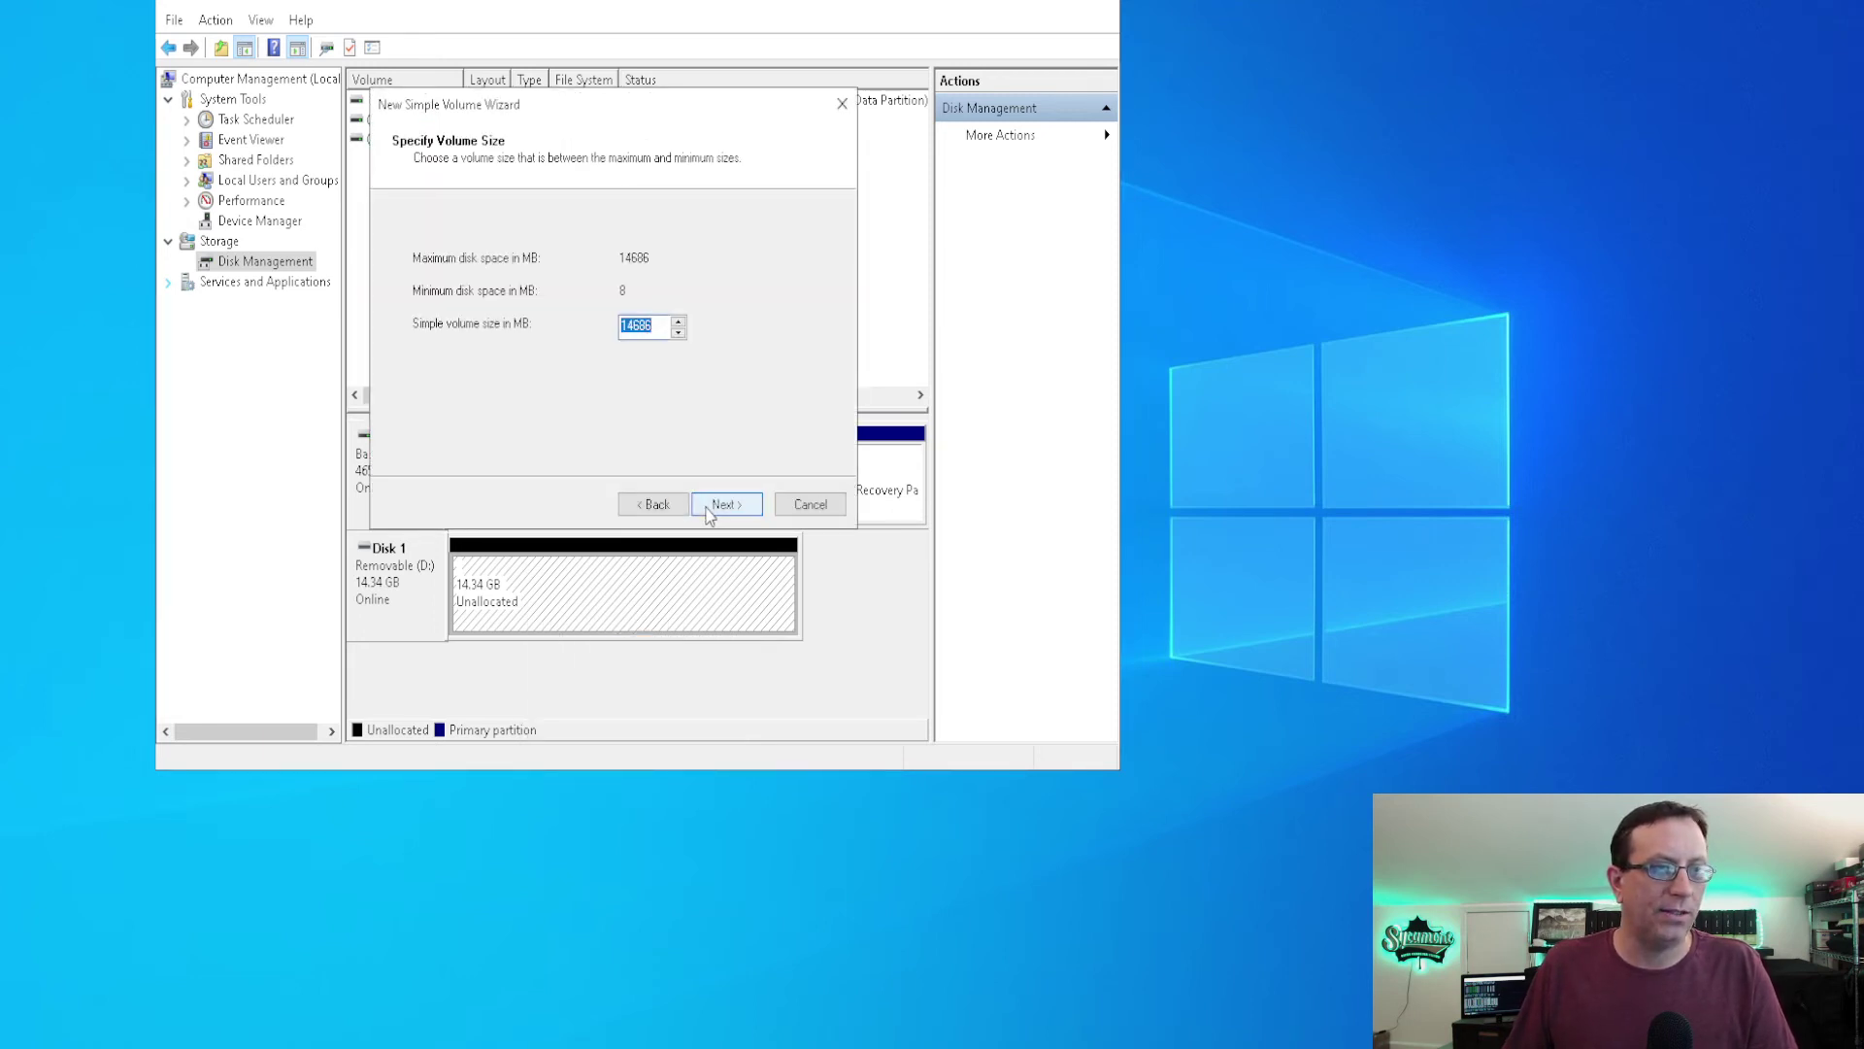
left_click(726, 503)
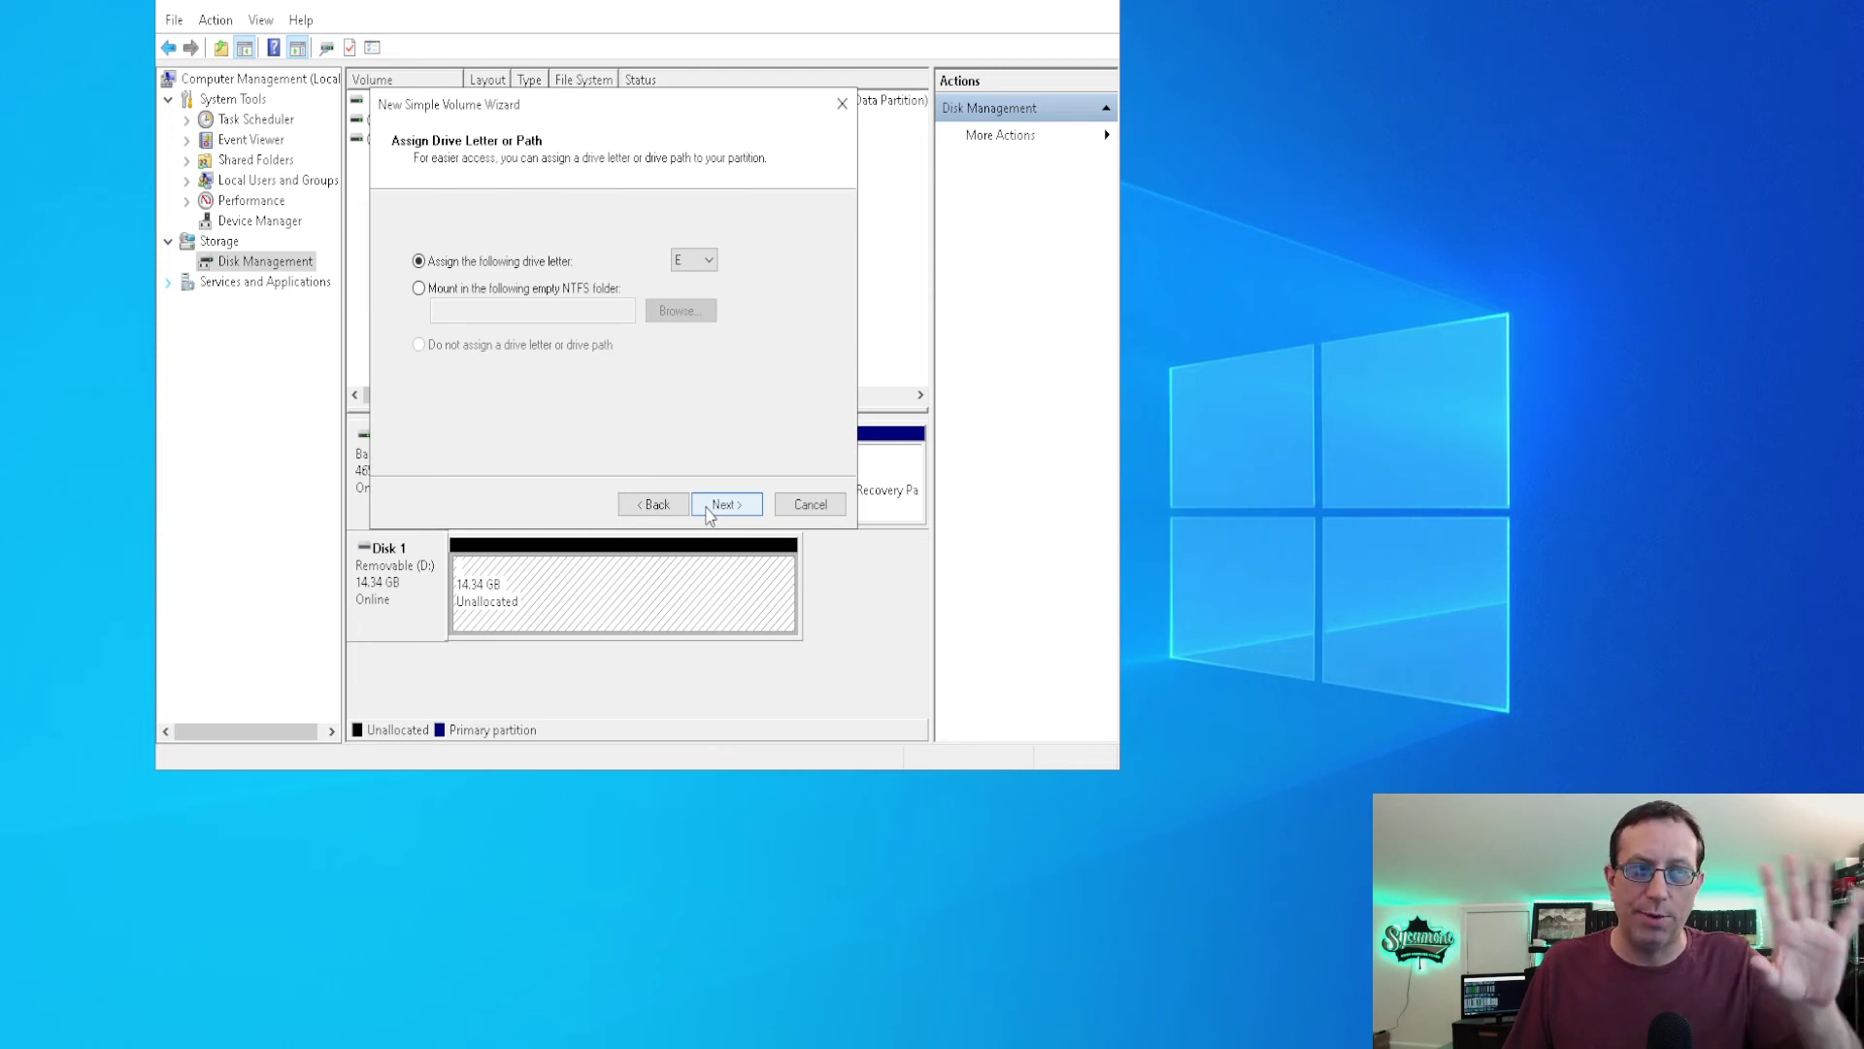
left_click(708, 507)
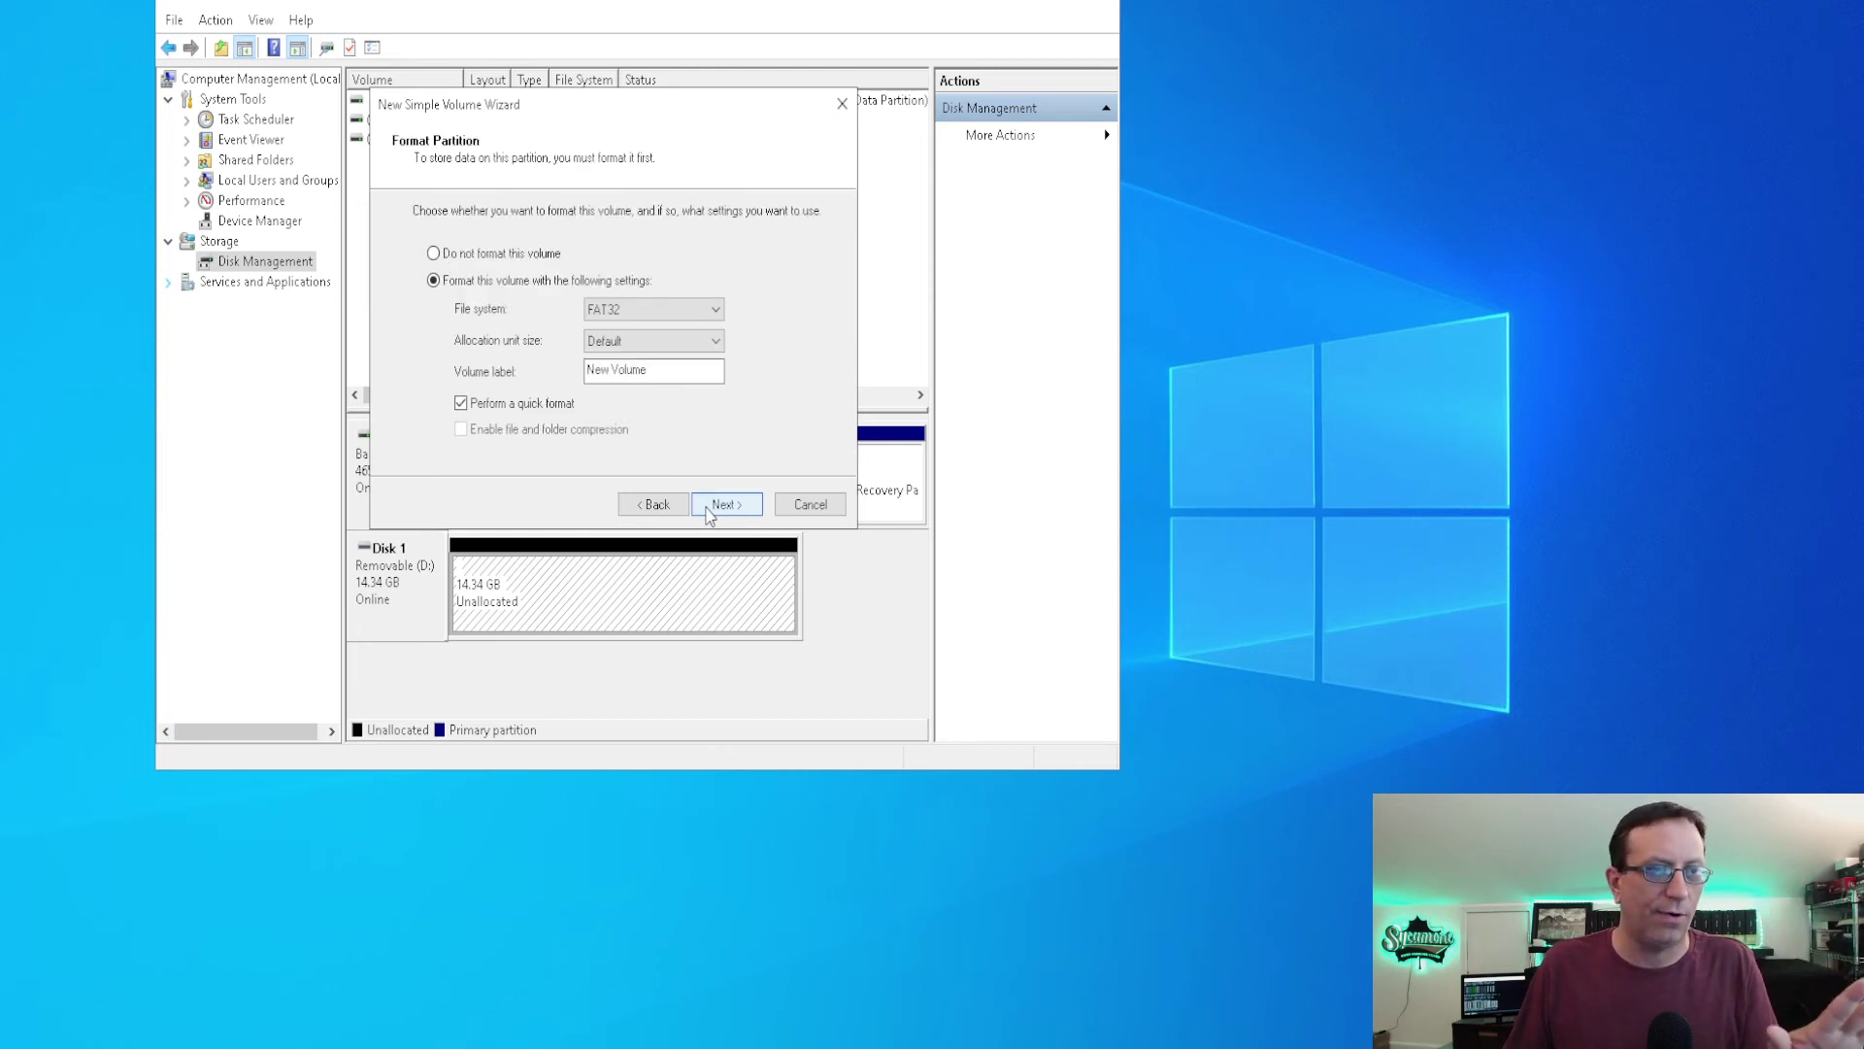
Format the volume as FAT32 with volume label 'test' and finish the wizard
left_click(638, 311)
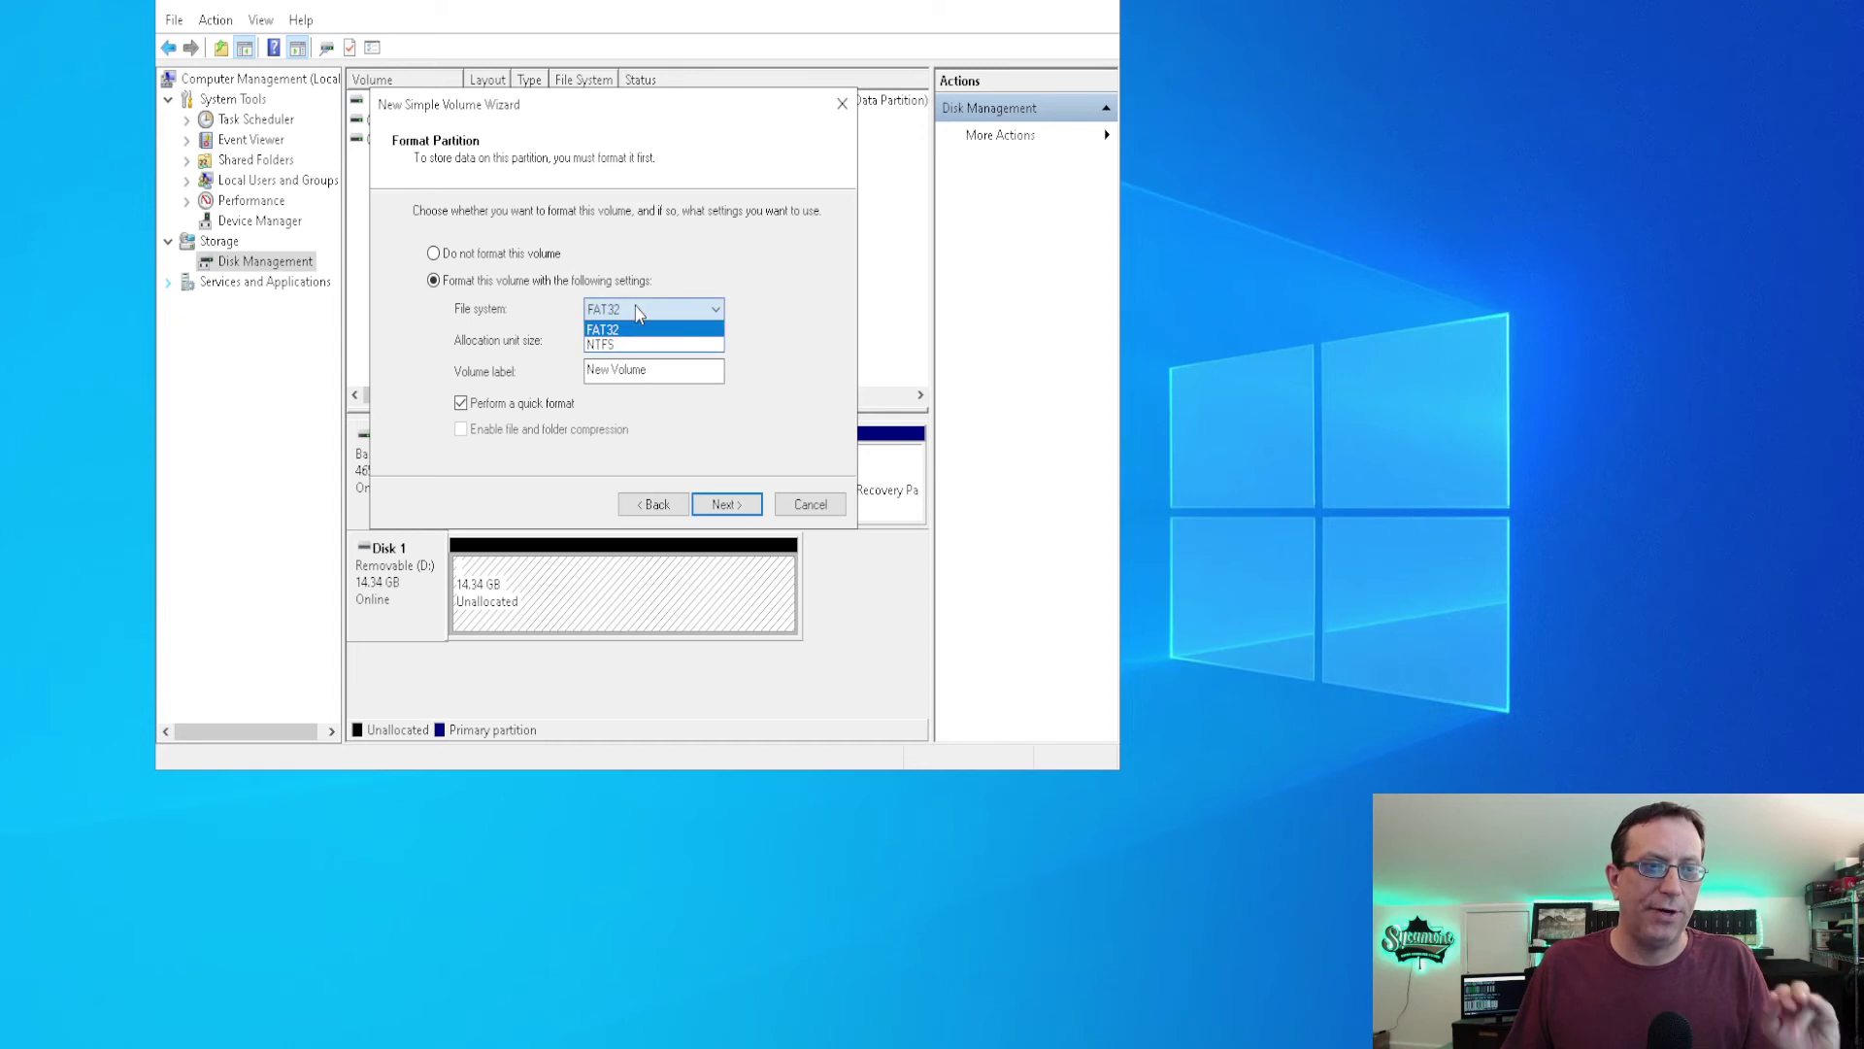
left_click(638, 311)
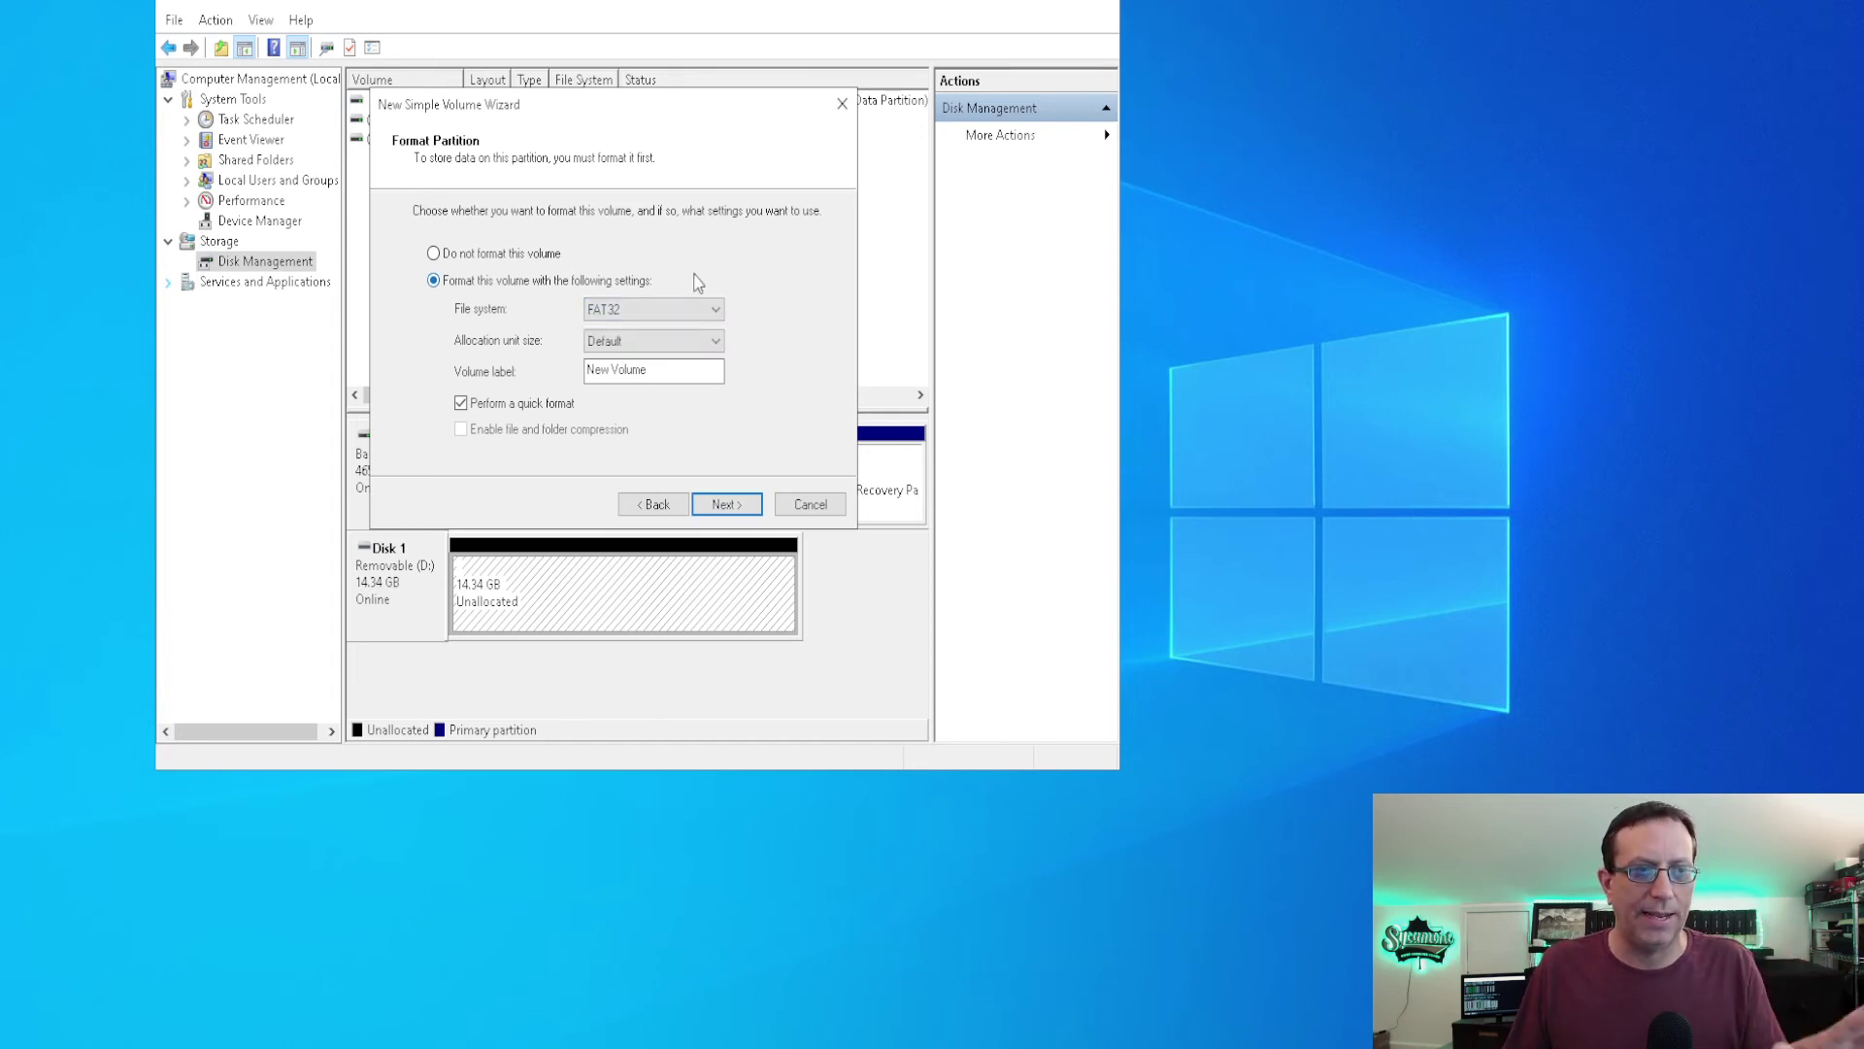
left_click_drag(677, 370, 569, 374)
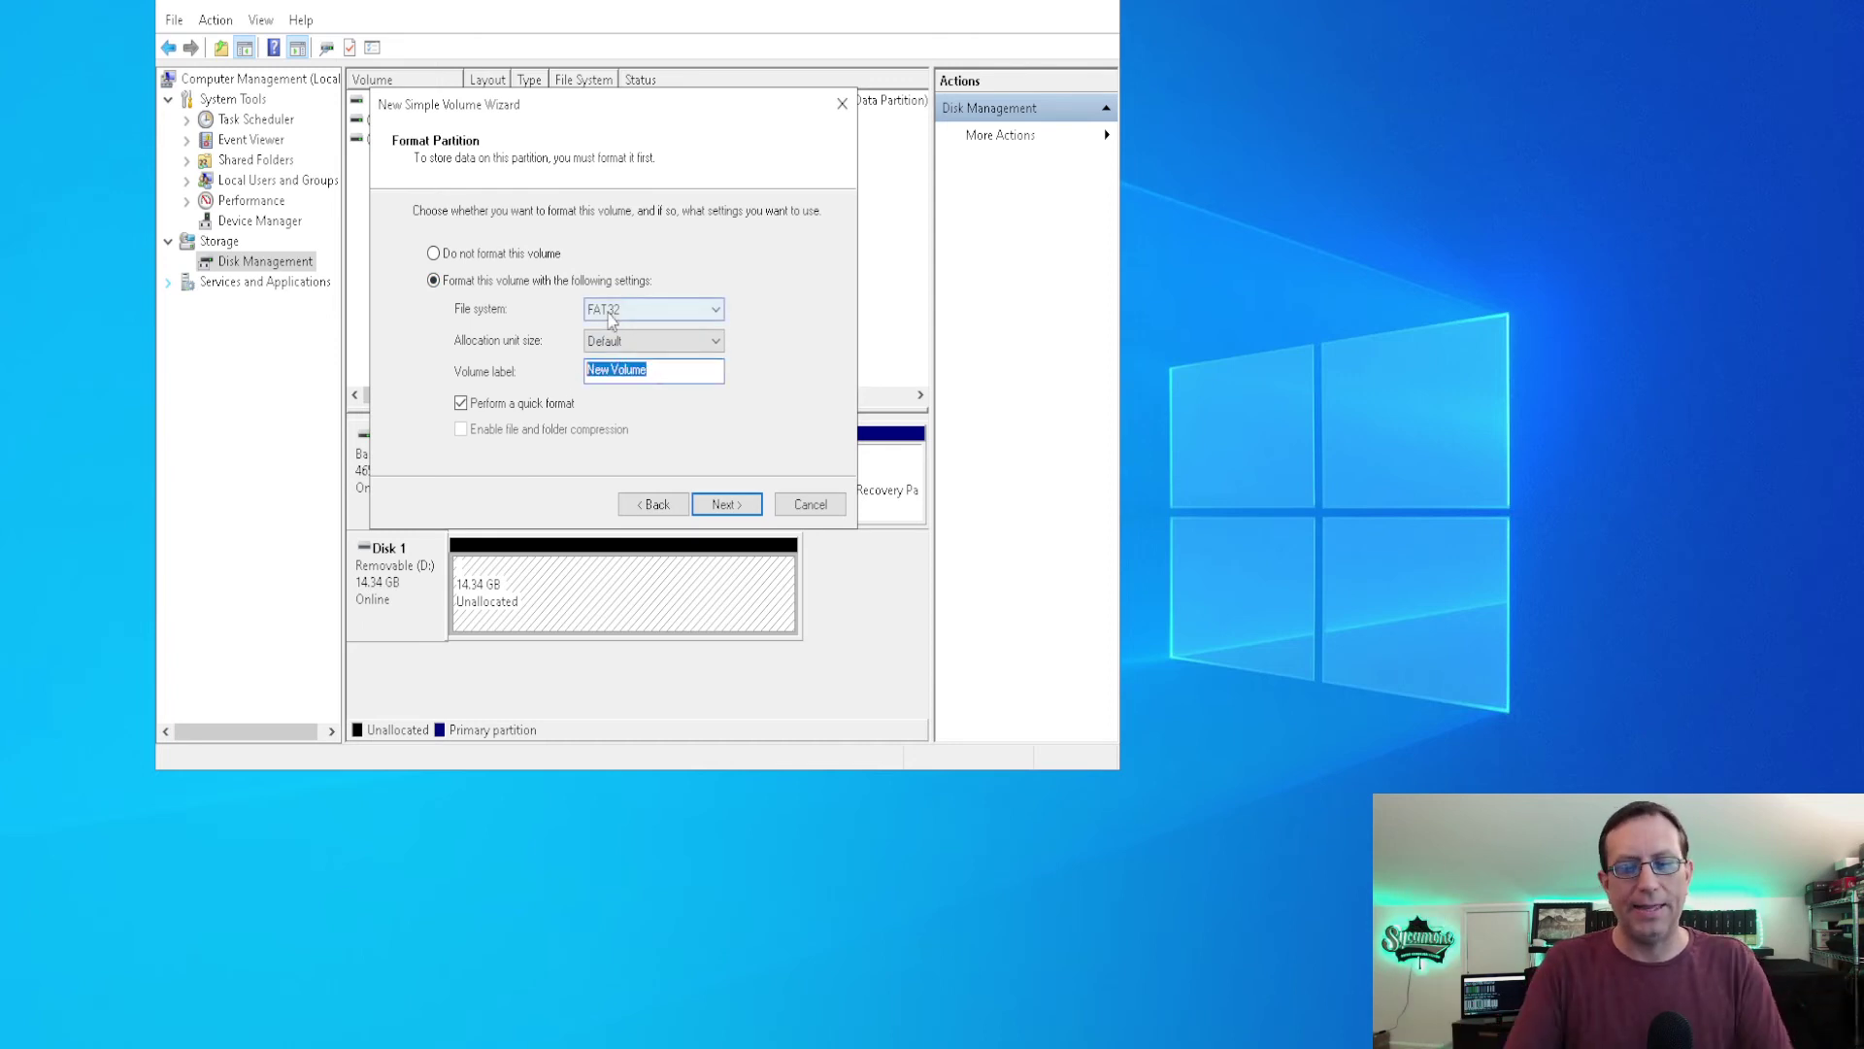
type("test")
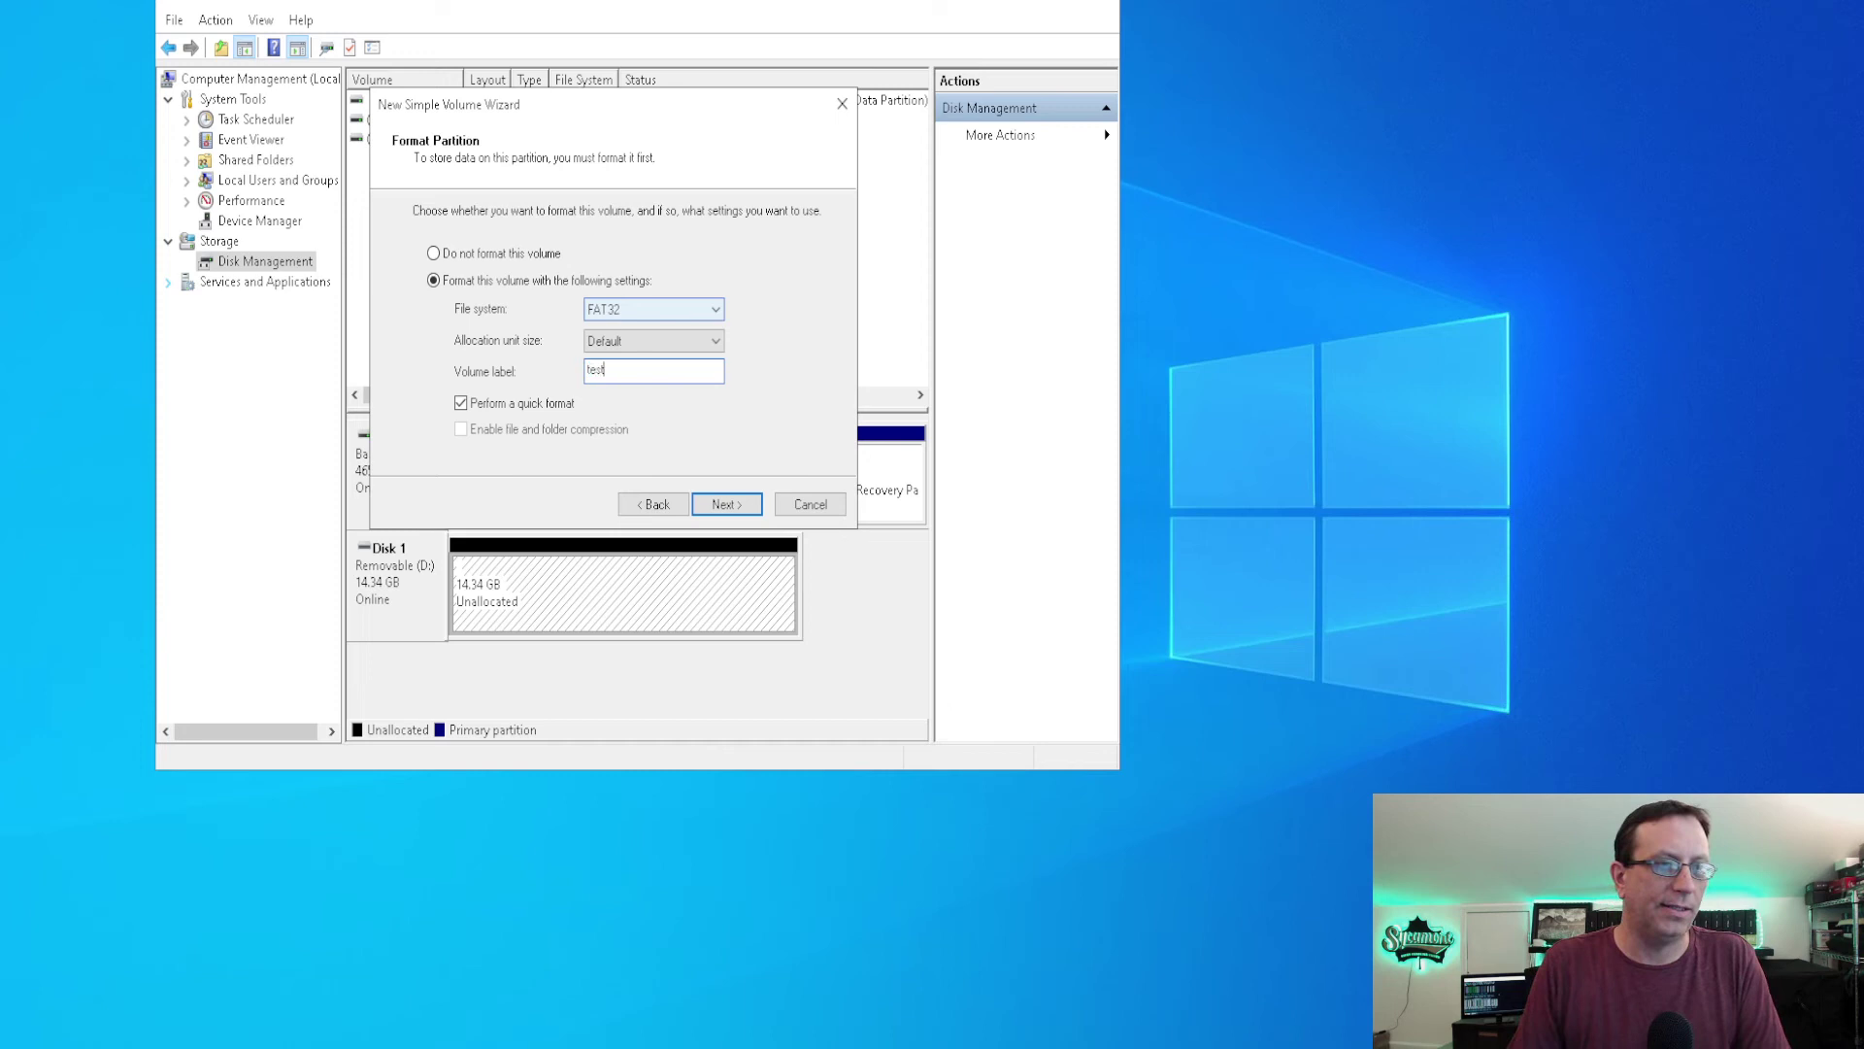
key("BackSpace")
key("BackSpace")
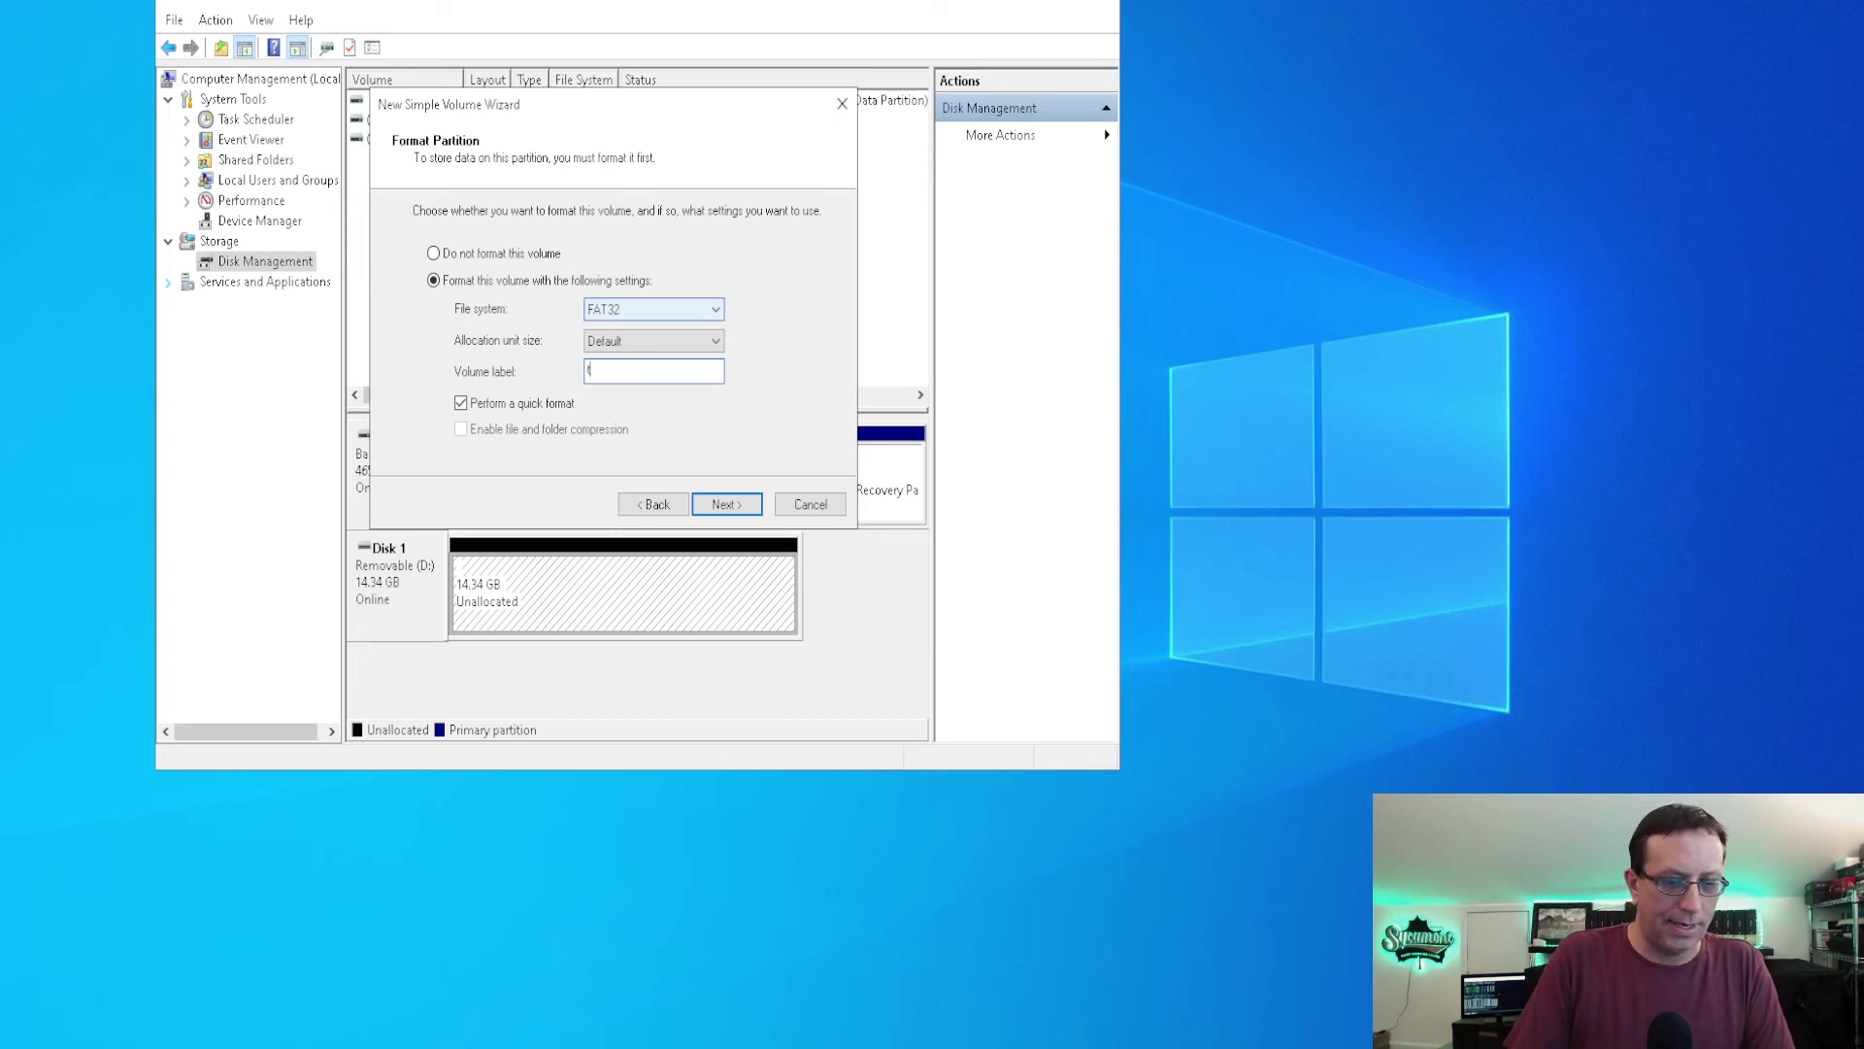
type("st")
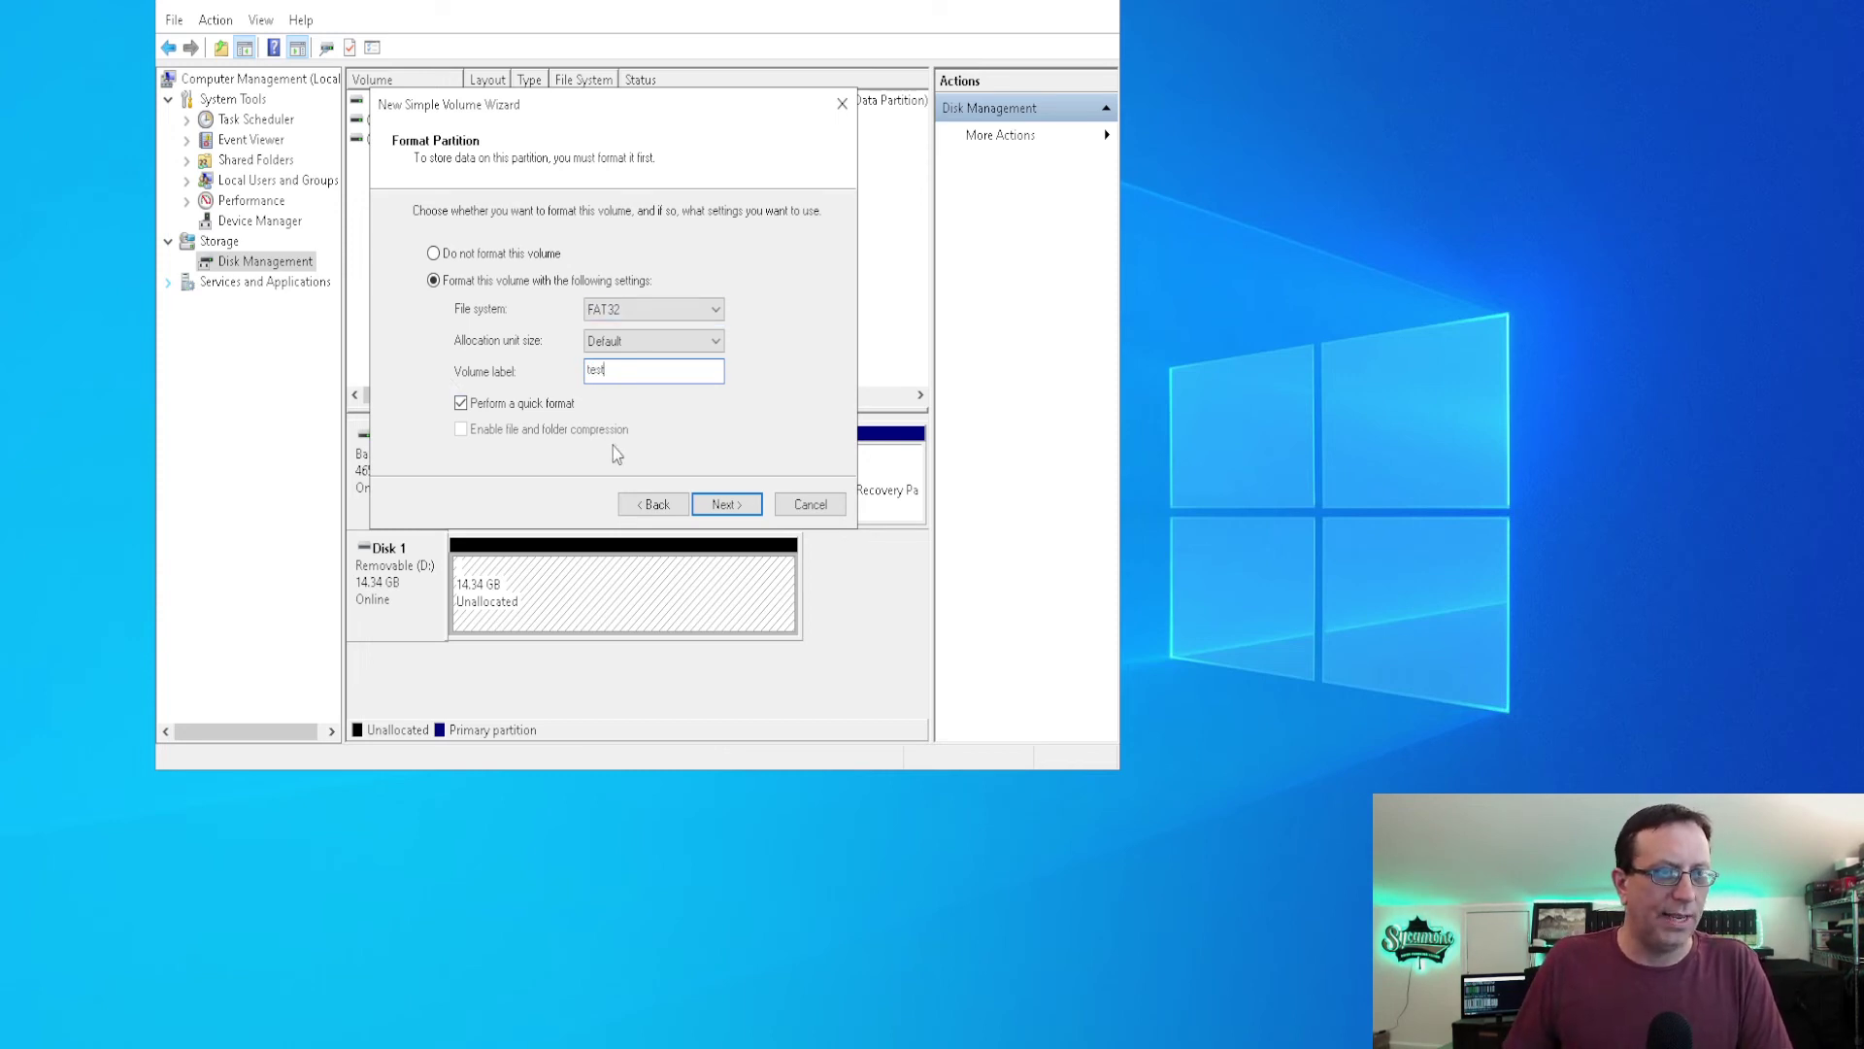
left_click(726, 506)
left_click(724, 506)
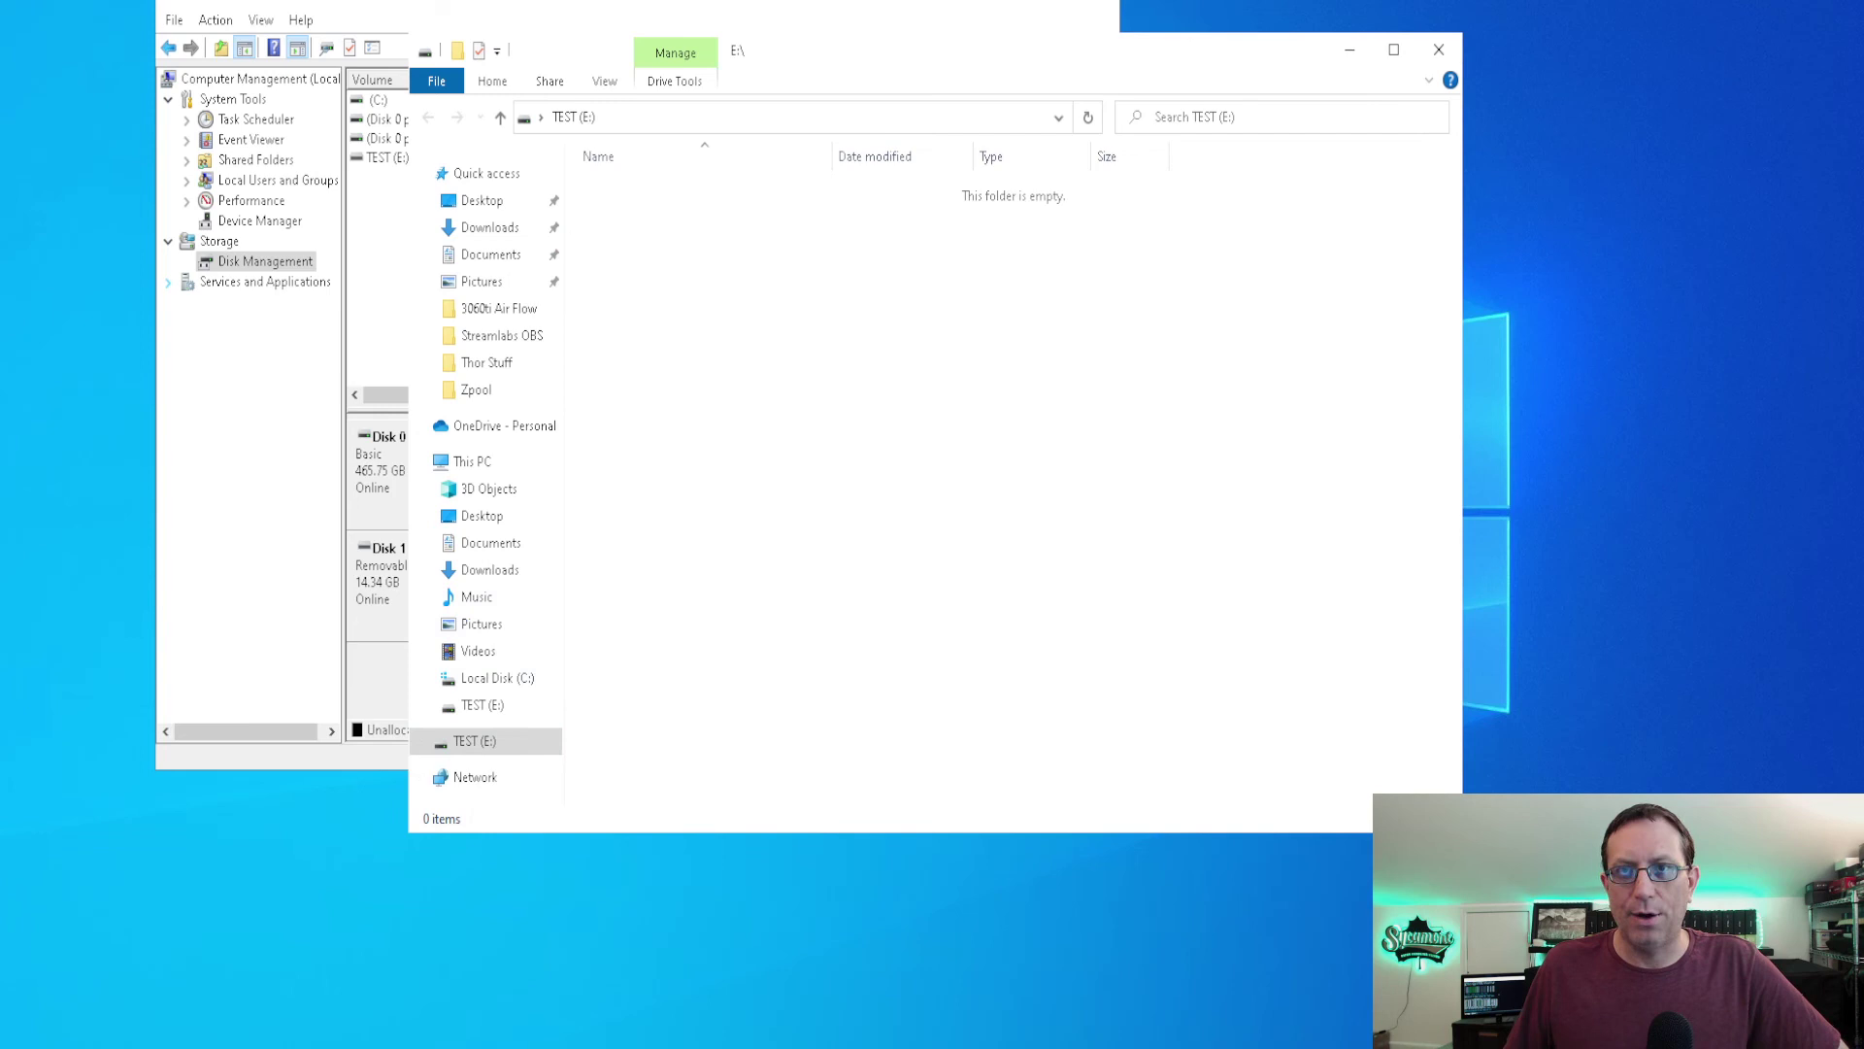
Check the new volume in Disk Management, then close the extra Explorer windows and Computer Management
key("super+e")
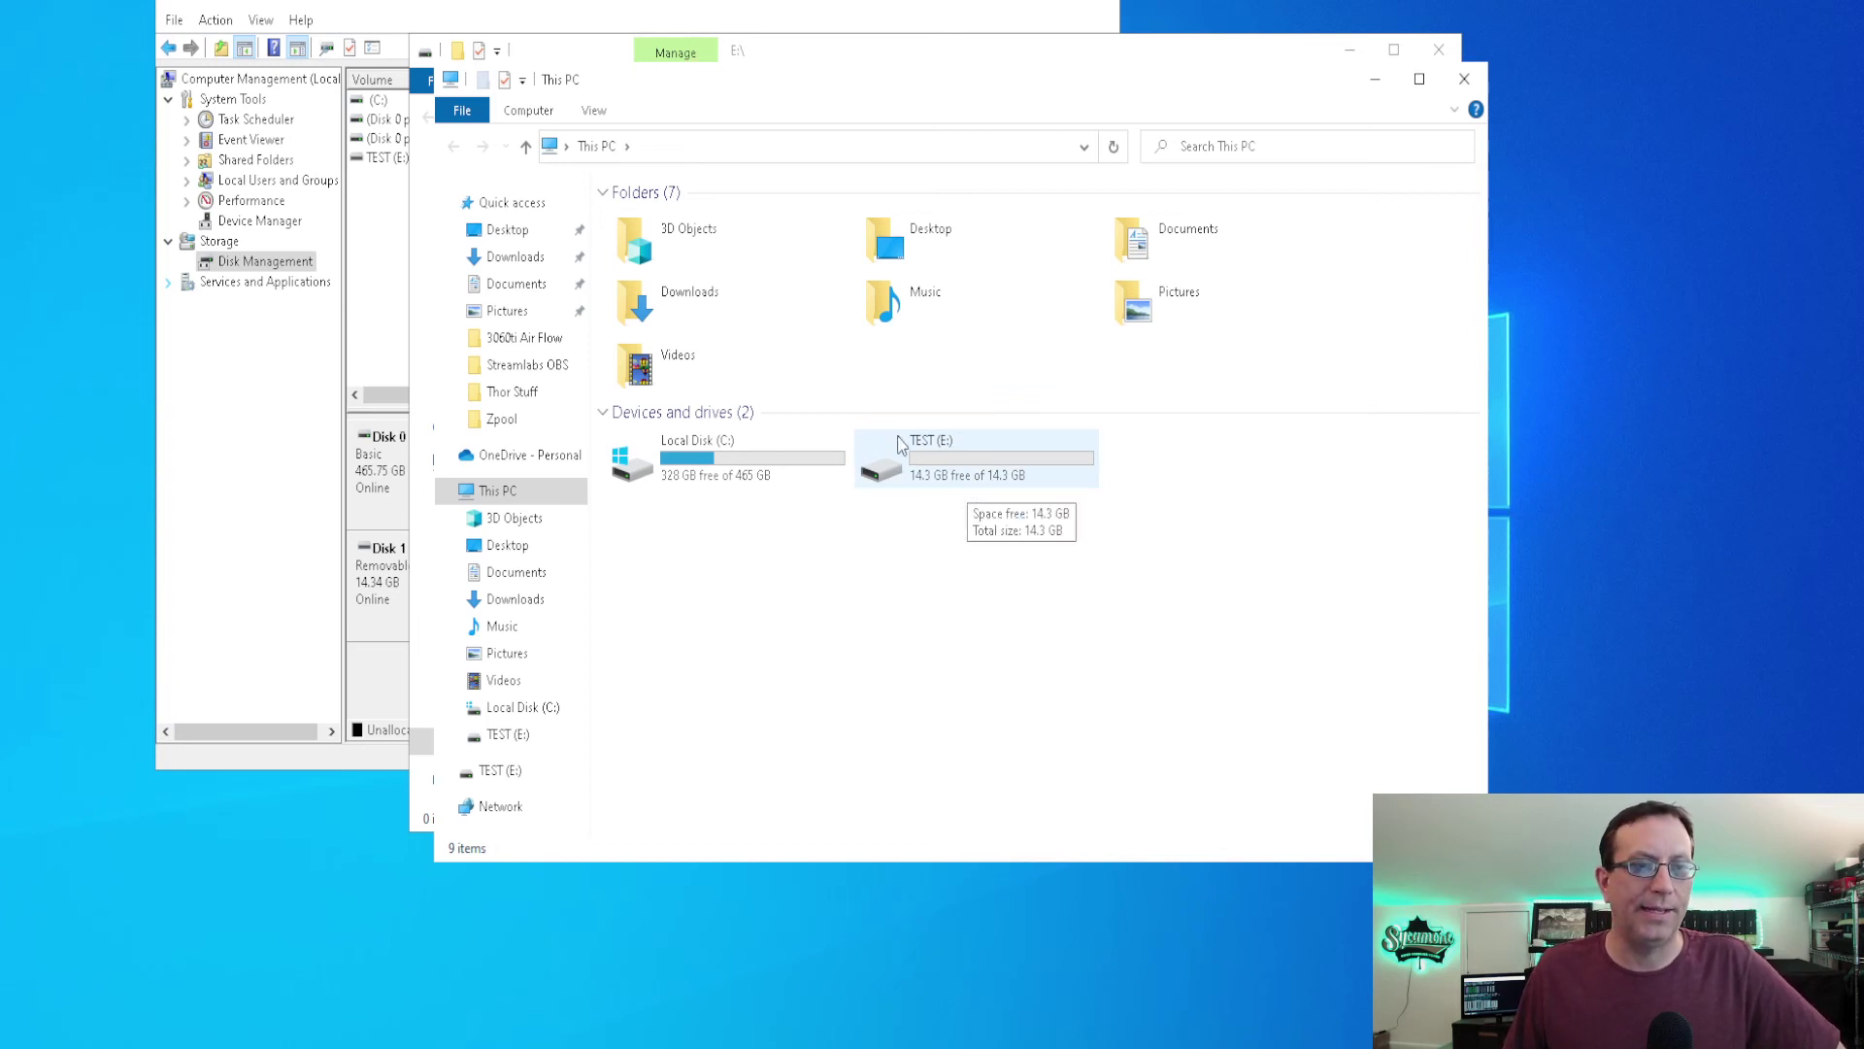
left_click(309, 414)
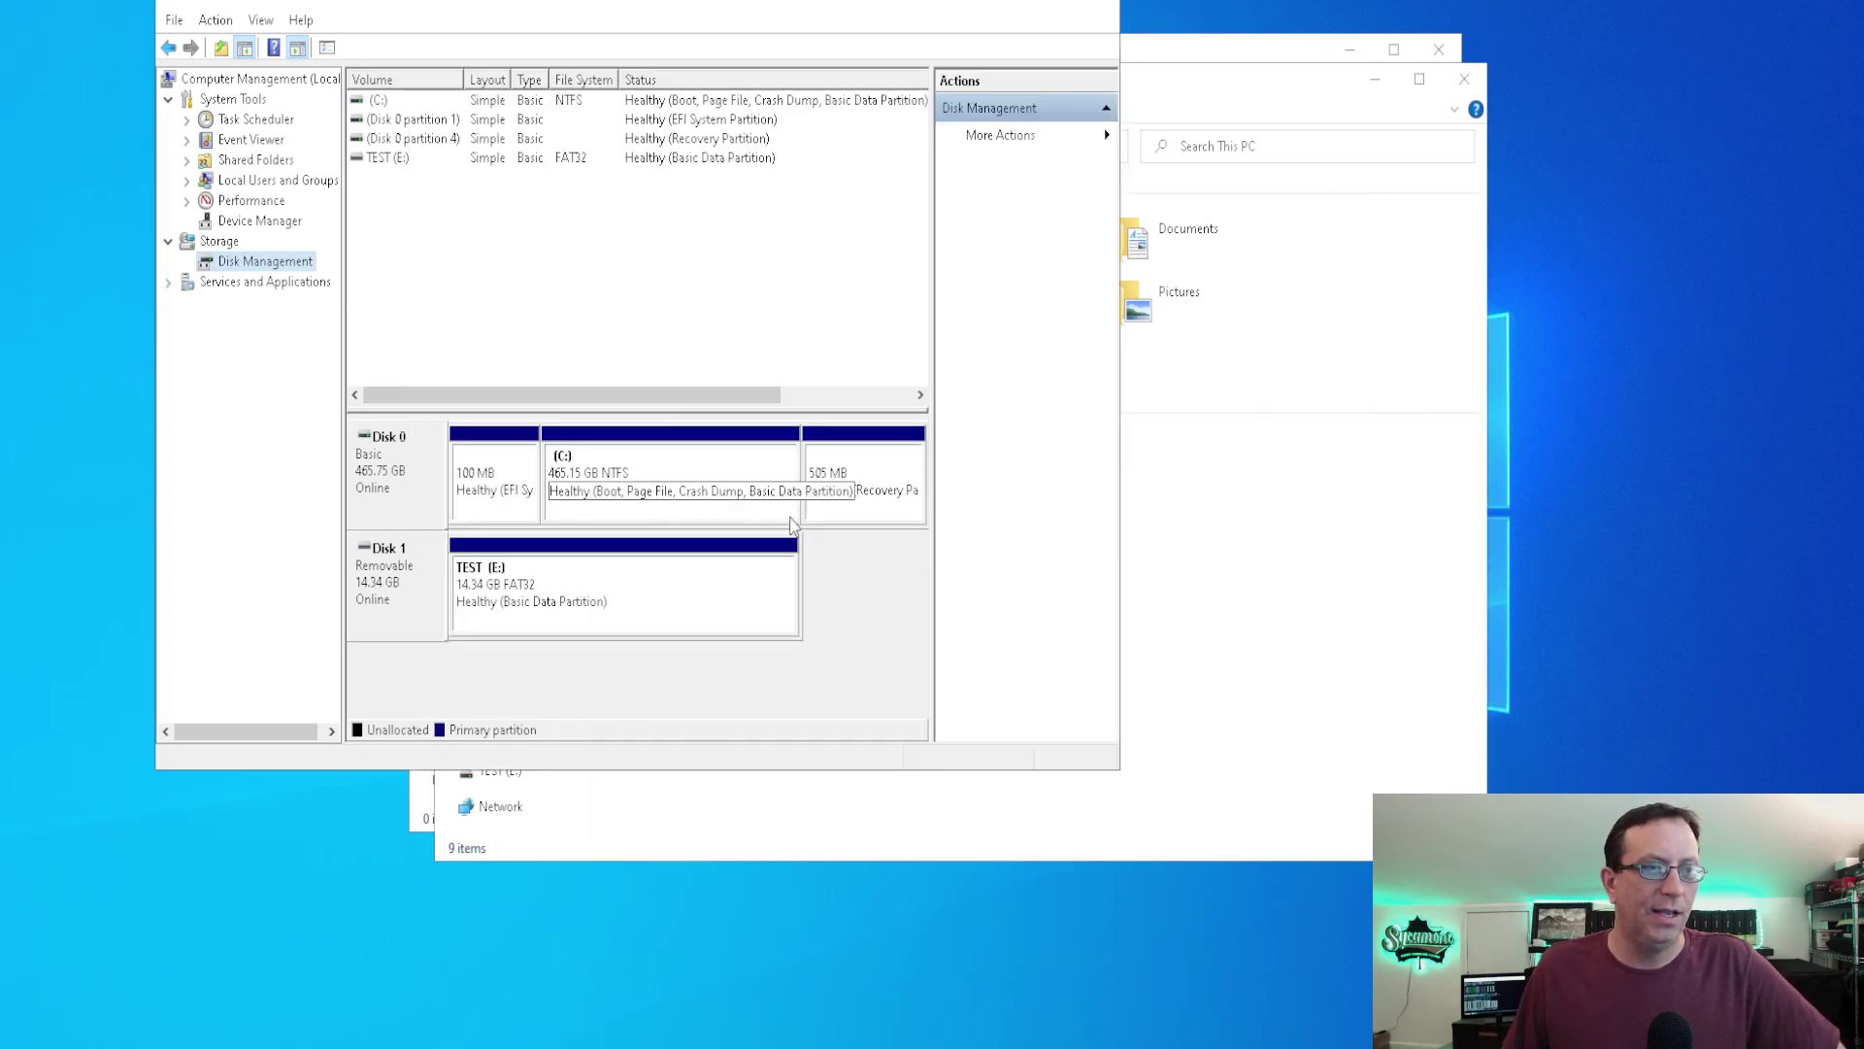
left_click(1464, 79)
left_click(1438, 49)
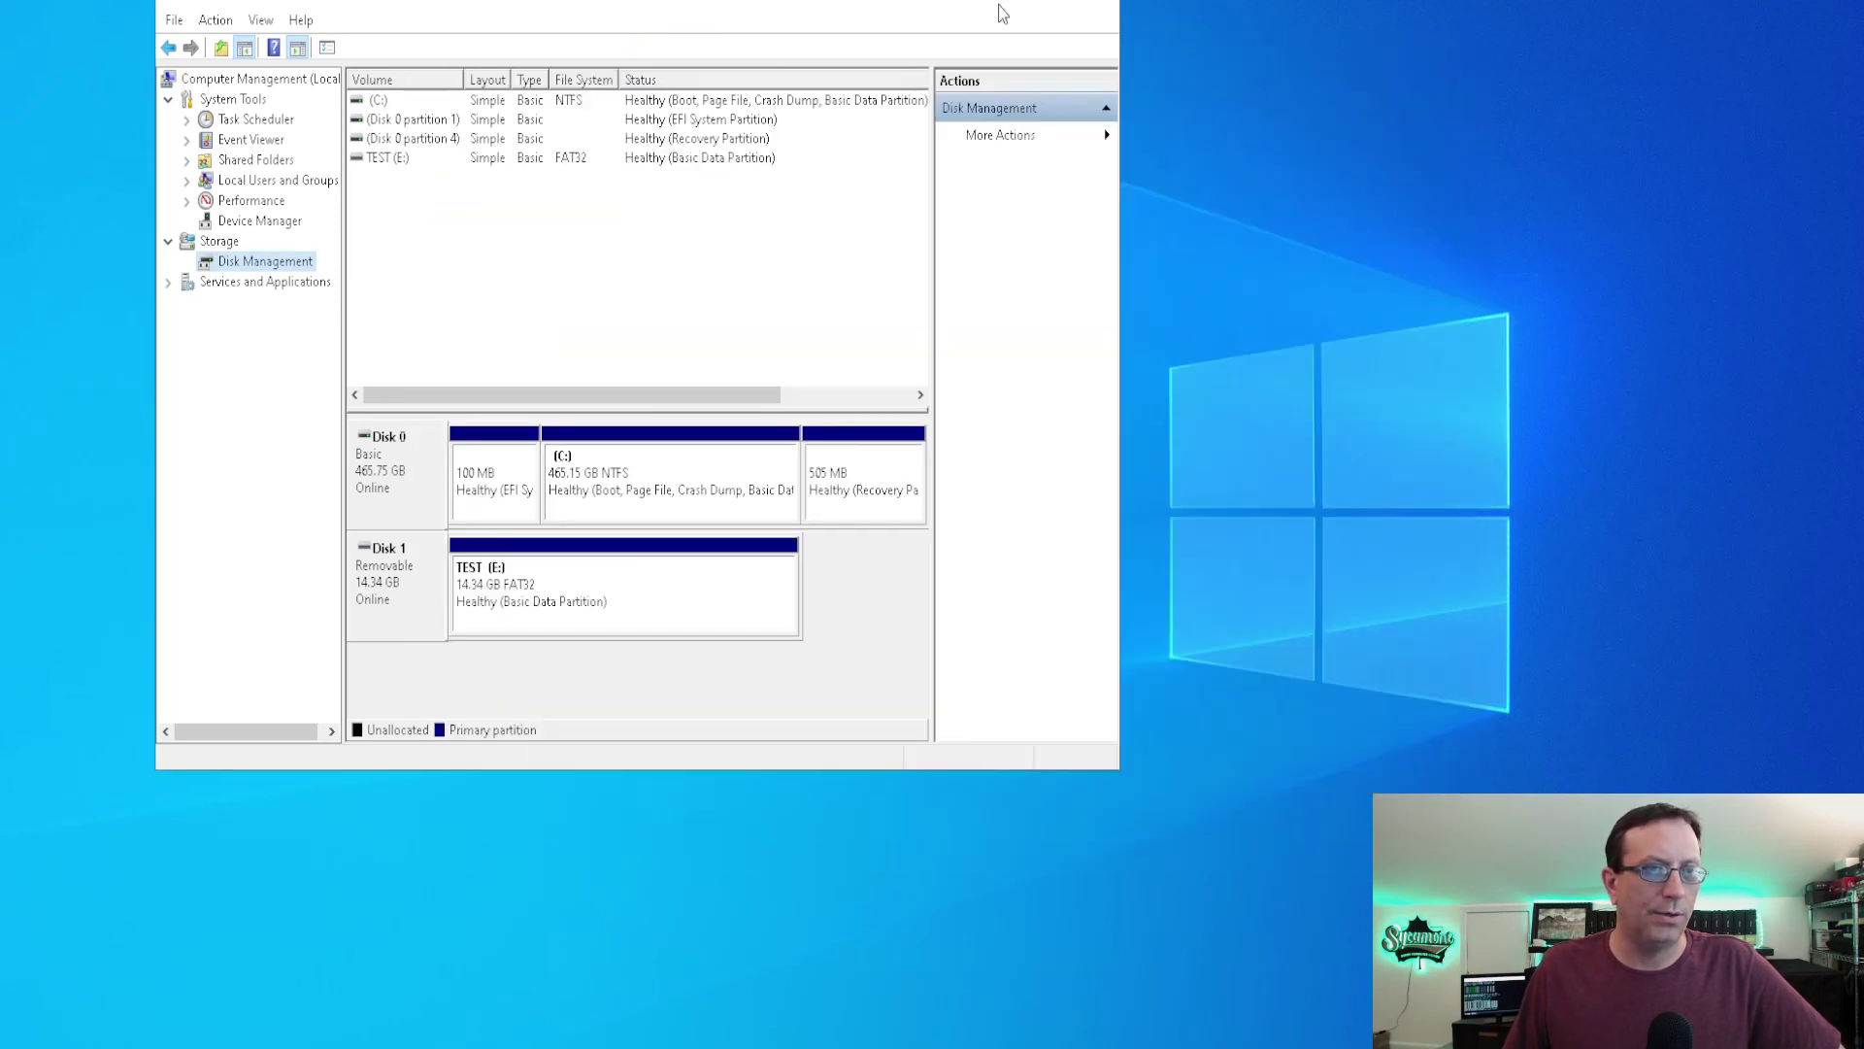
left_click(1100, 8)
Reopen This PC, open the empty TEST (E:) drive, and return to This PC
key("super+e")
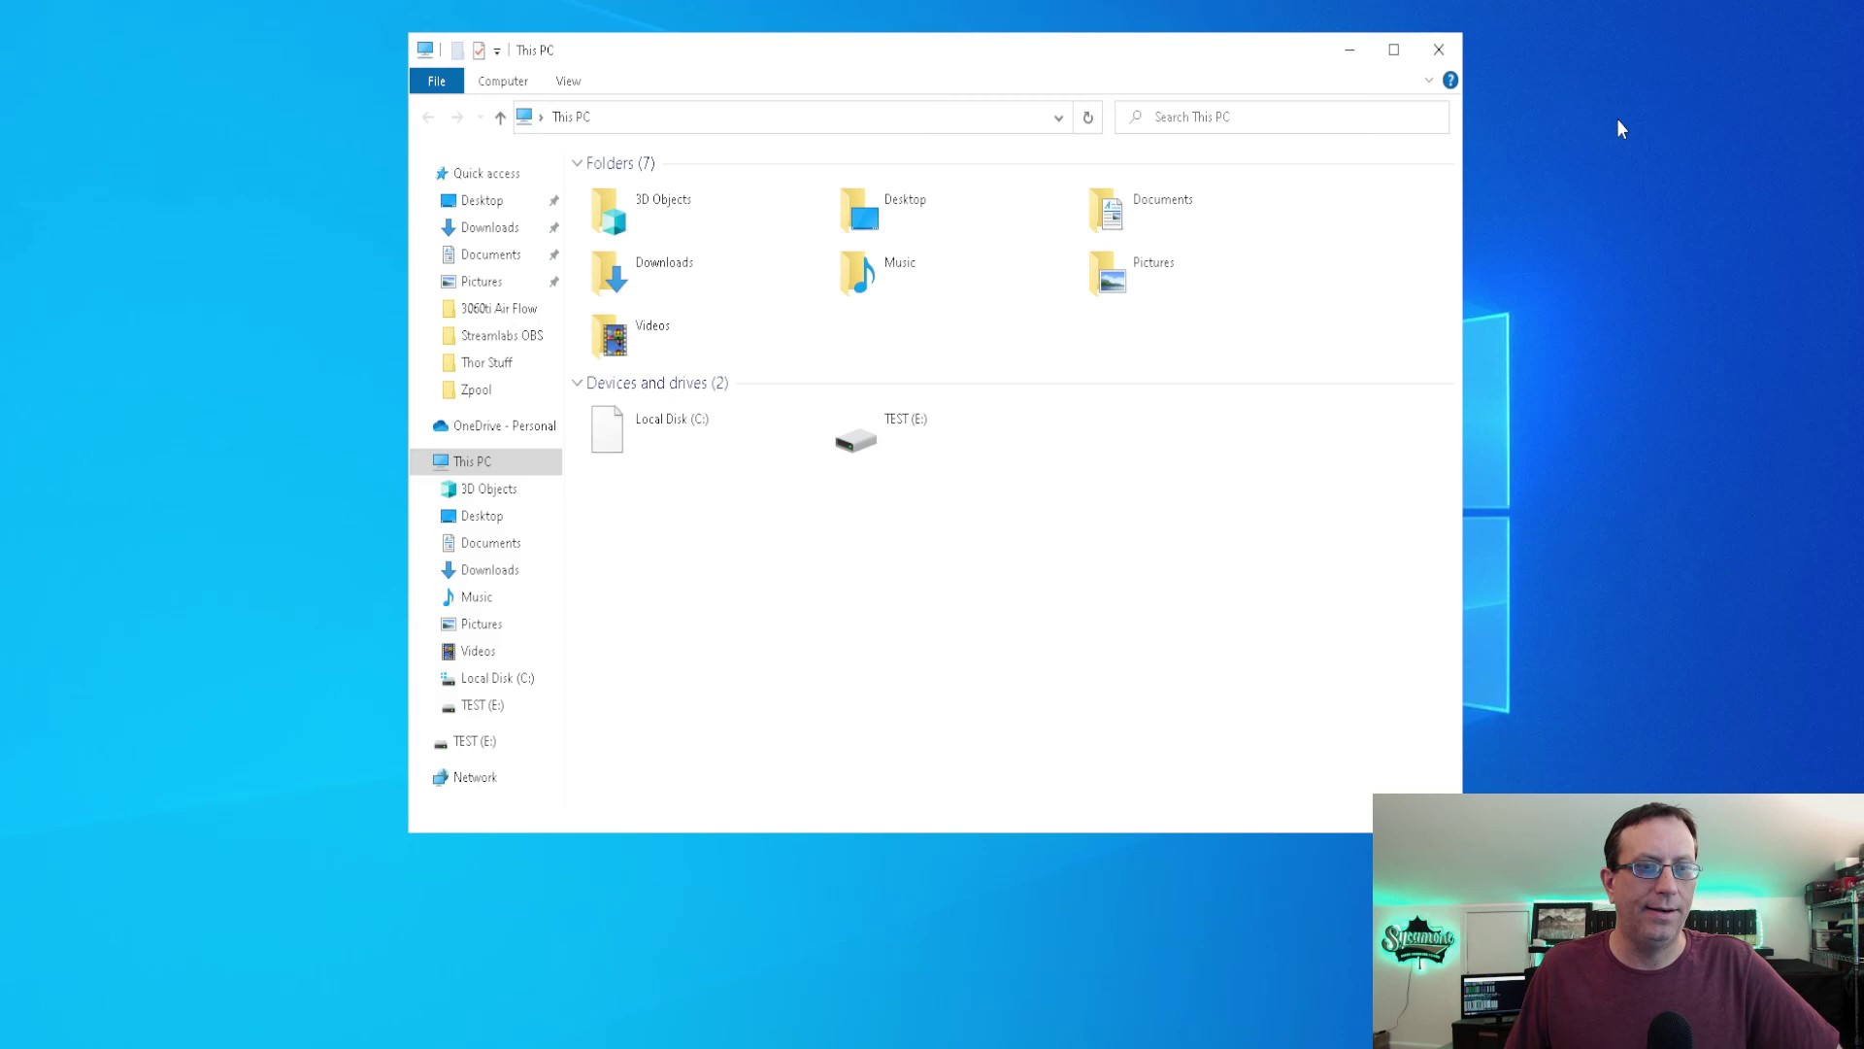
right_click(949, 449)
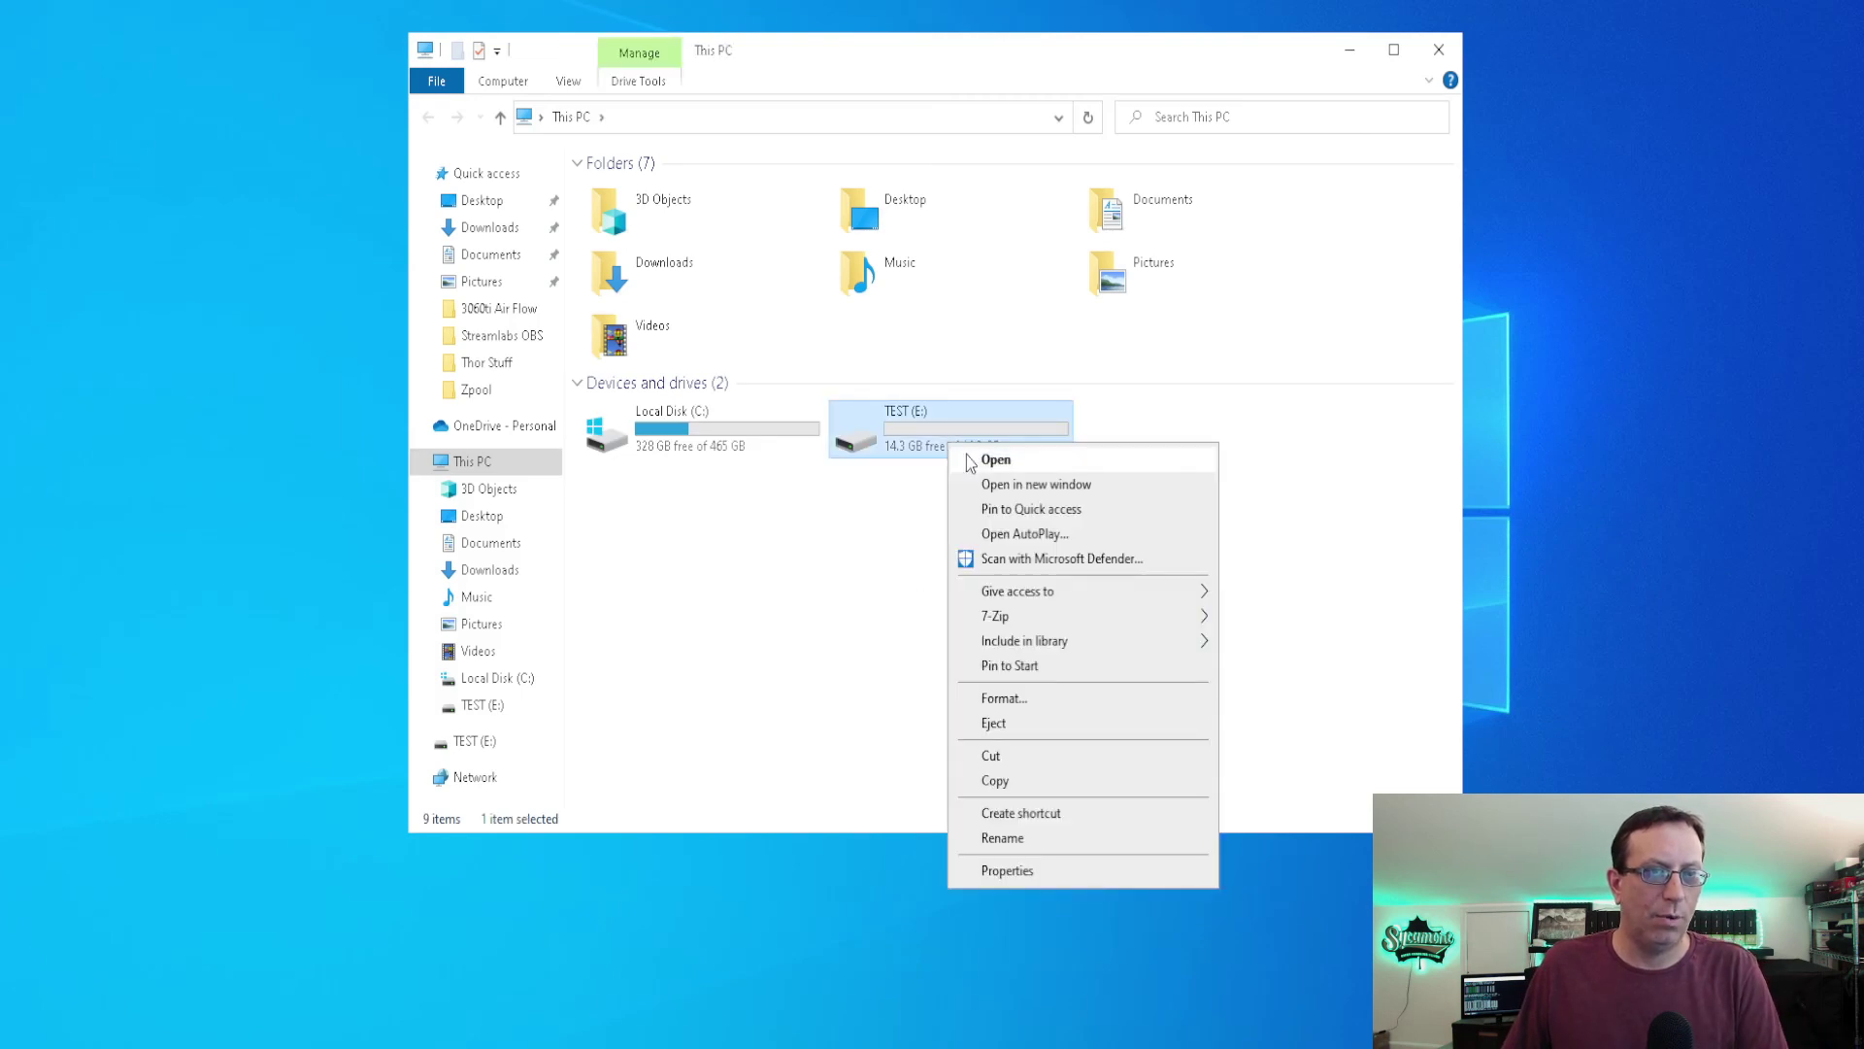
left_click(992, 460)
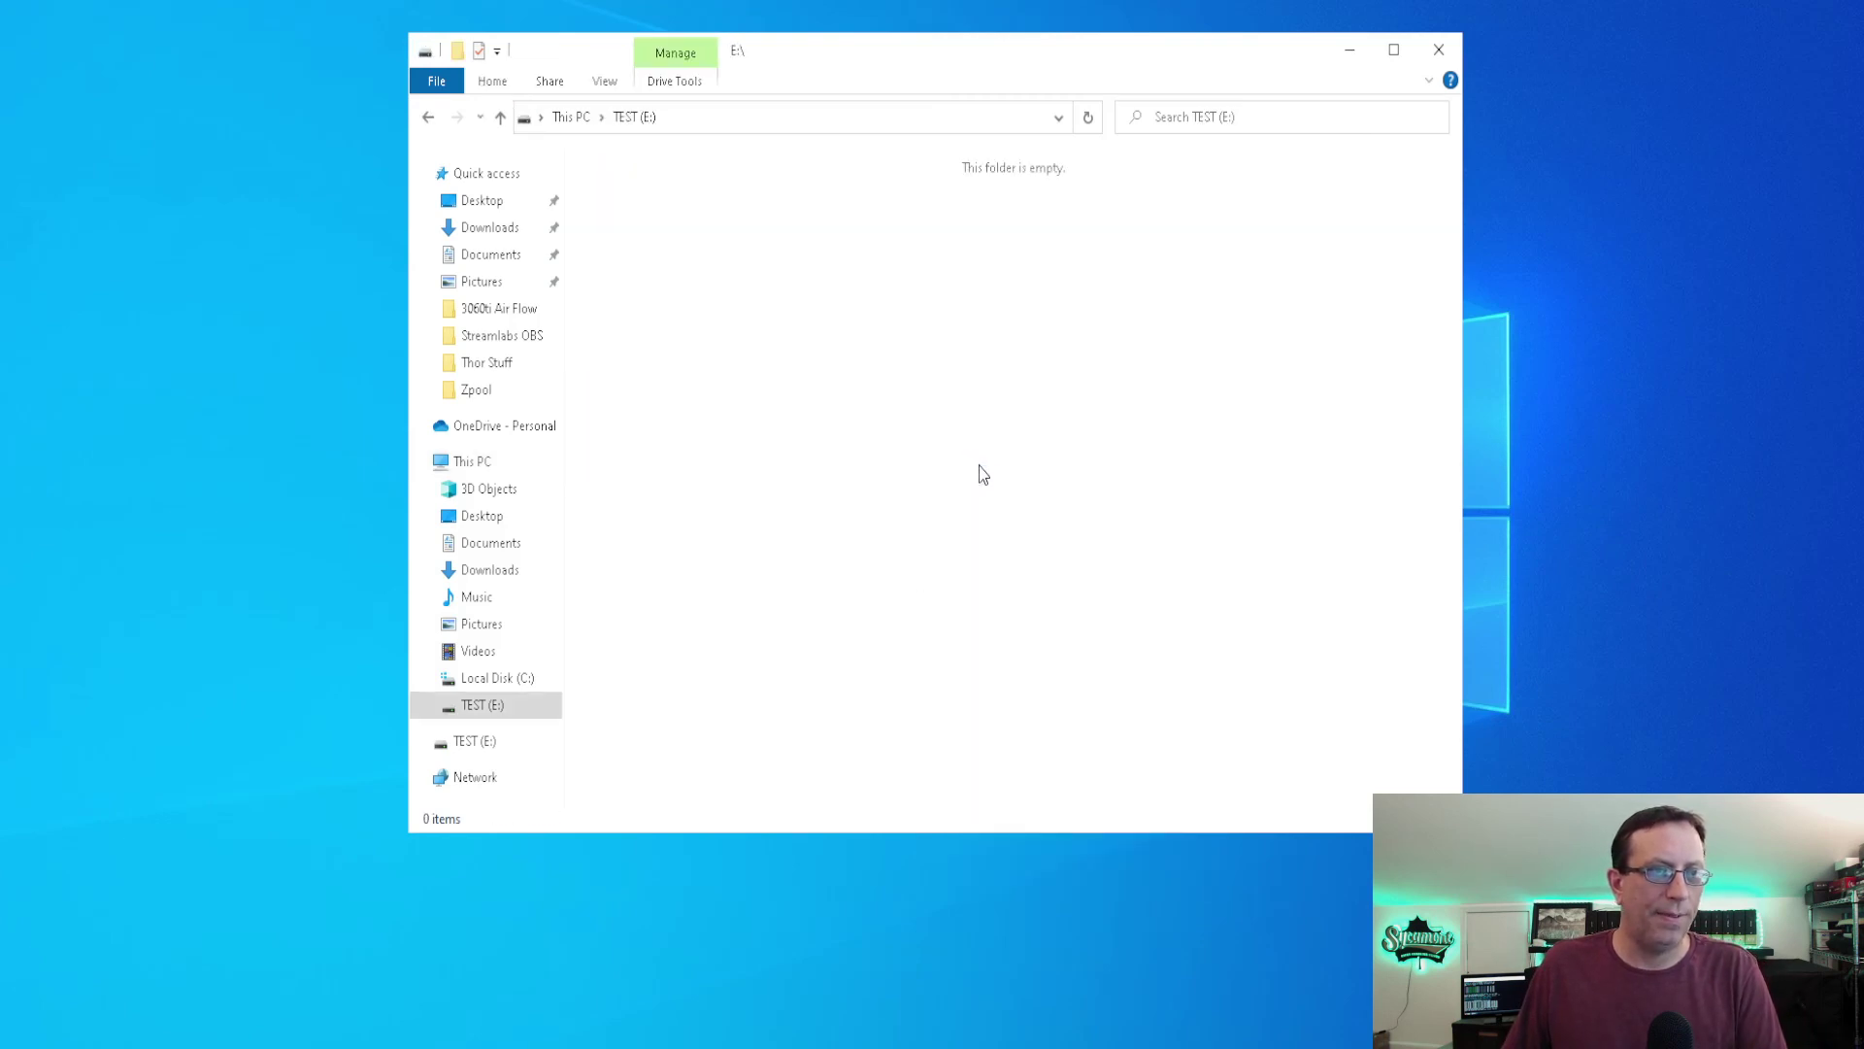
left_click(428, 118)
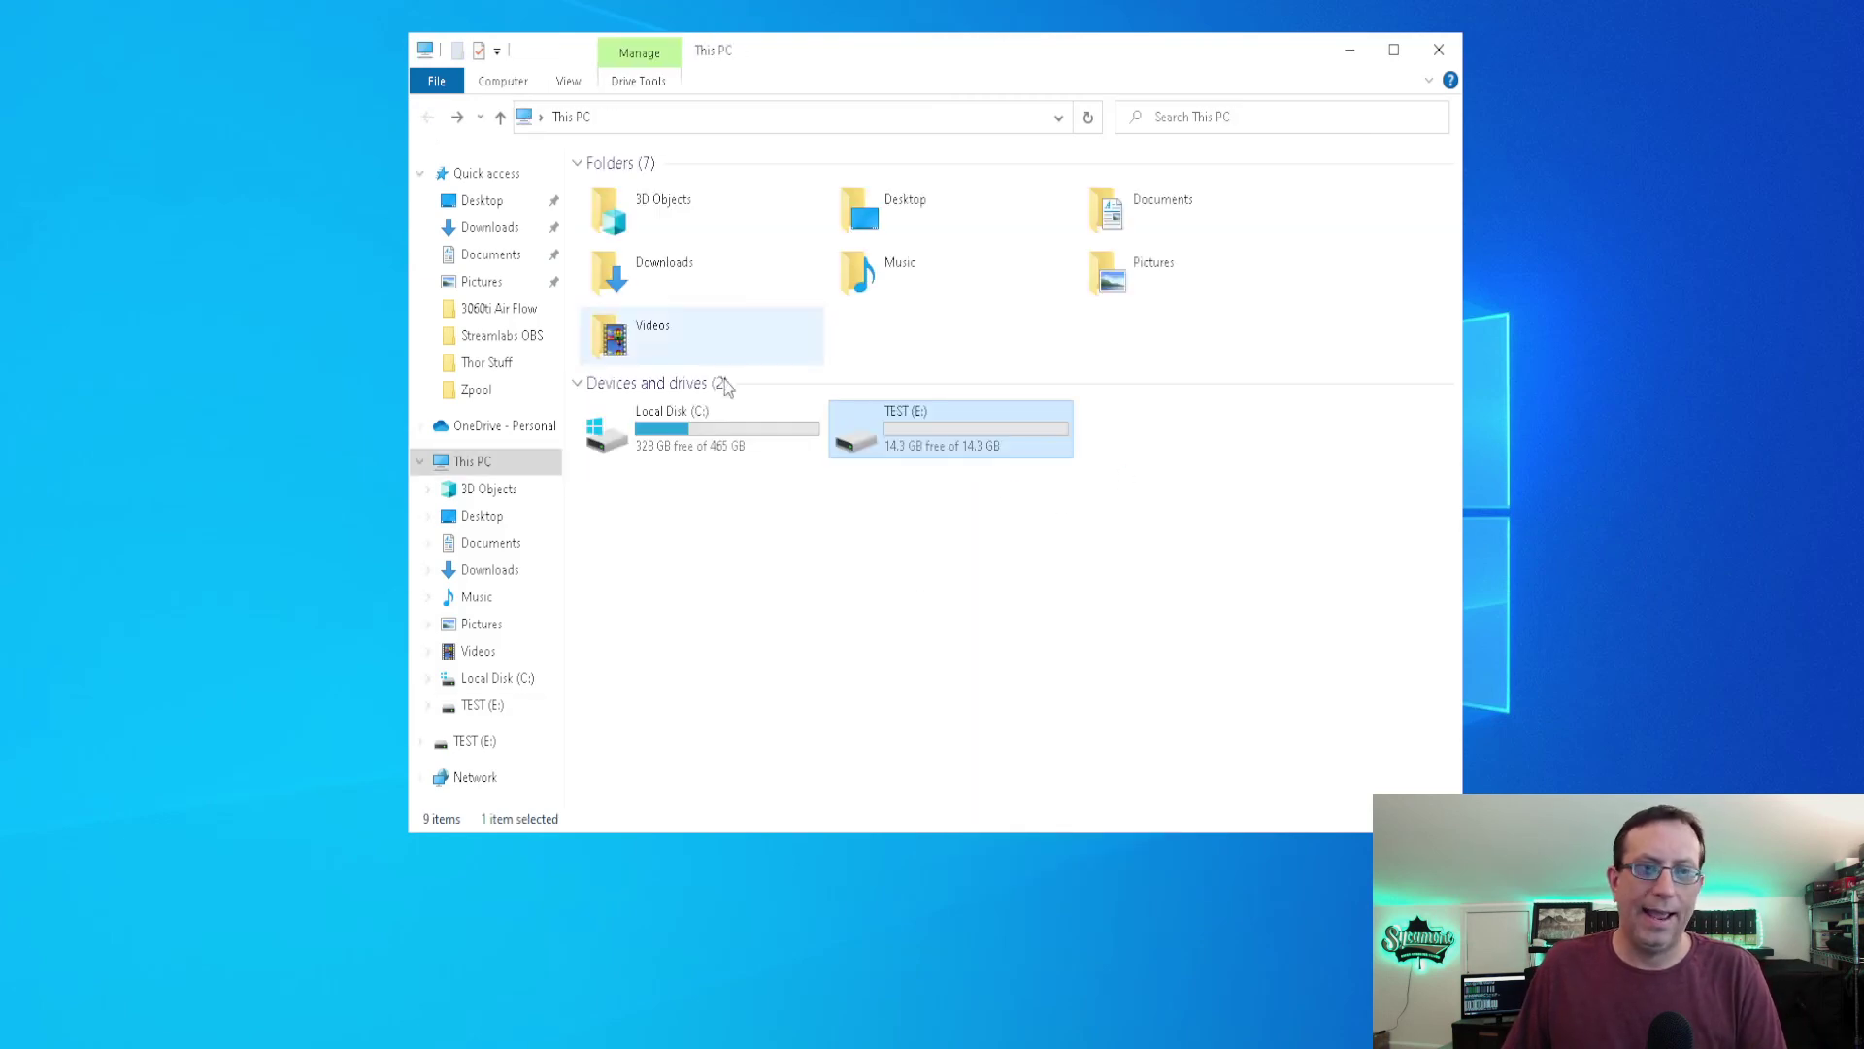
left_click(706, 510)
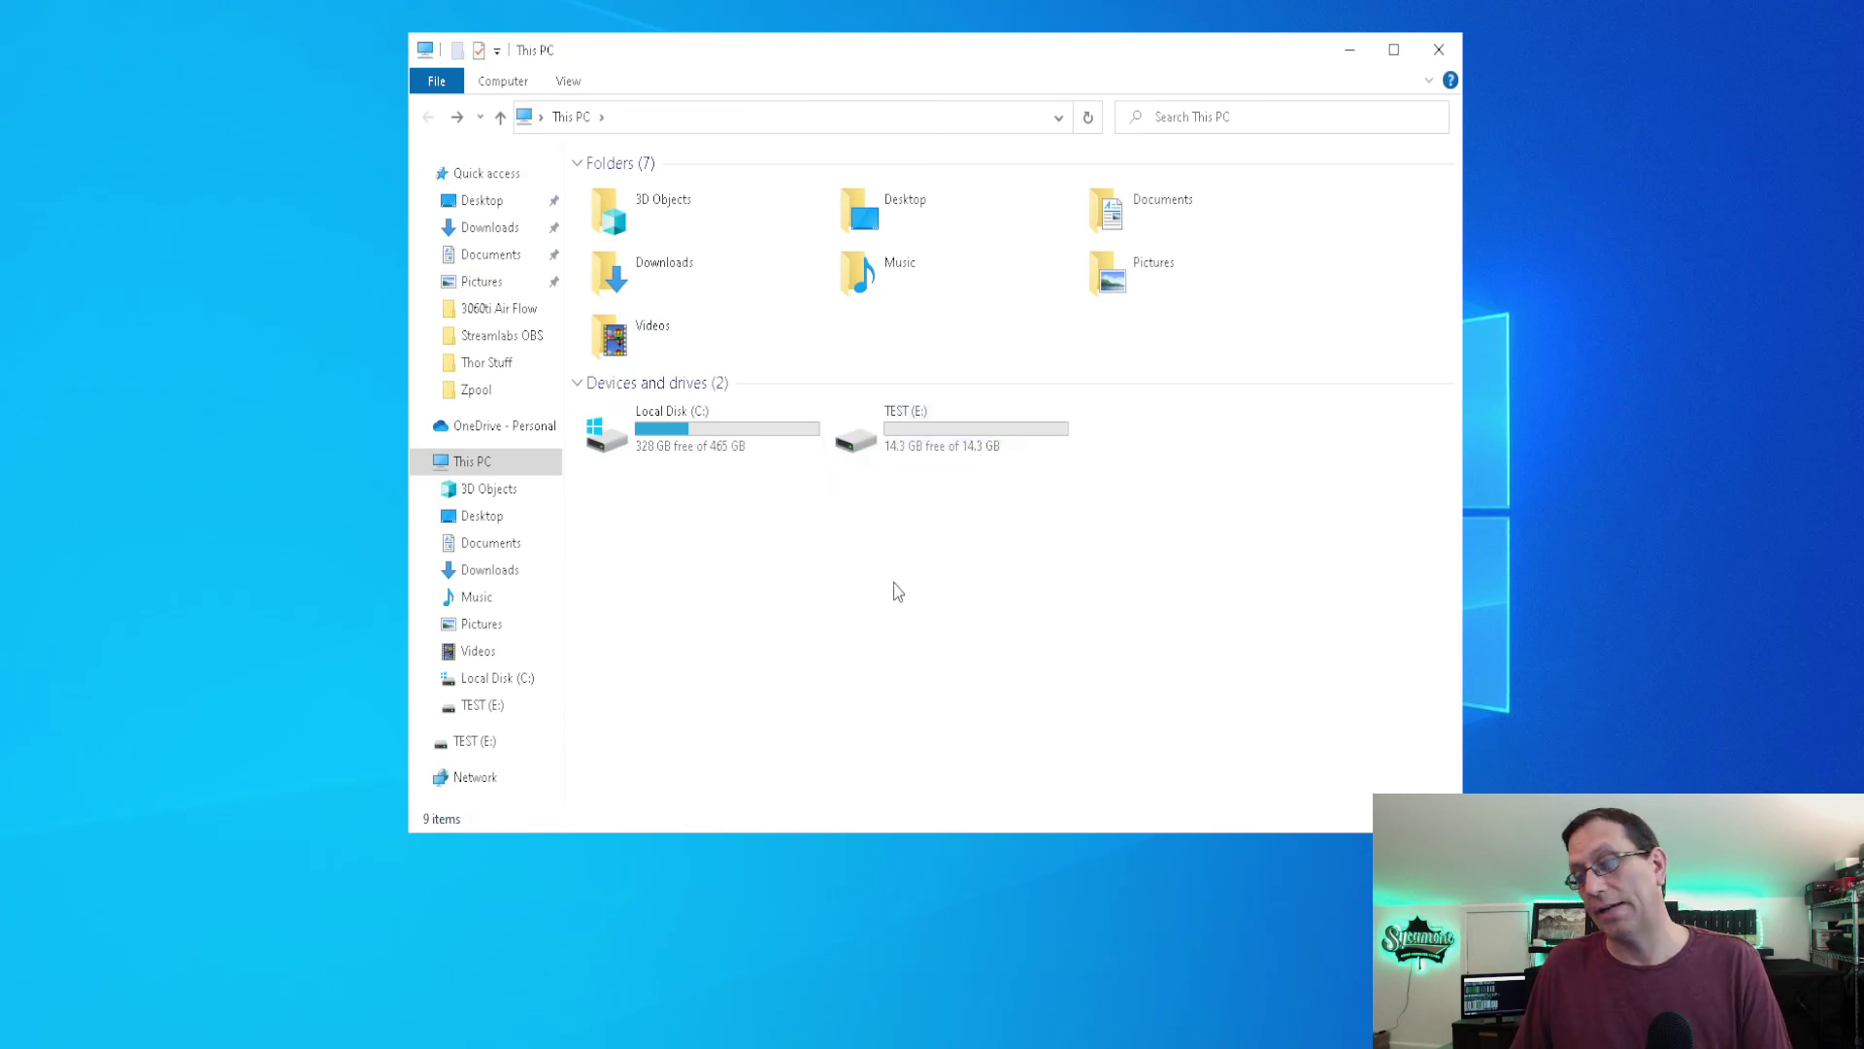